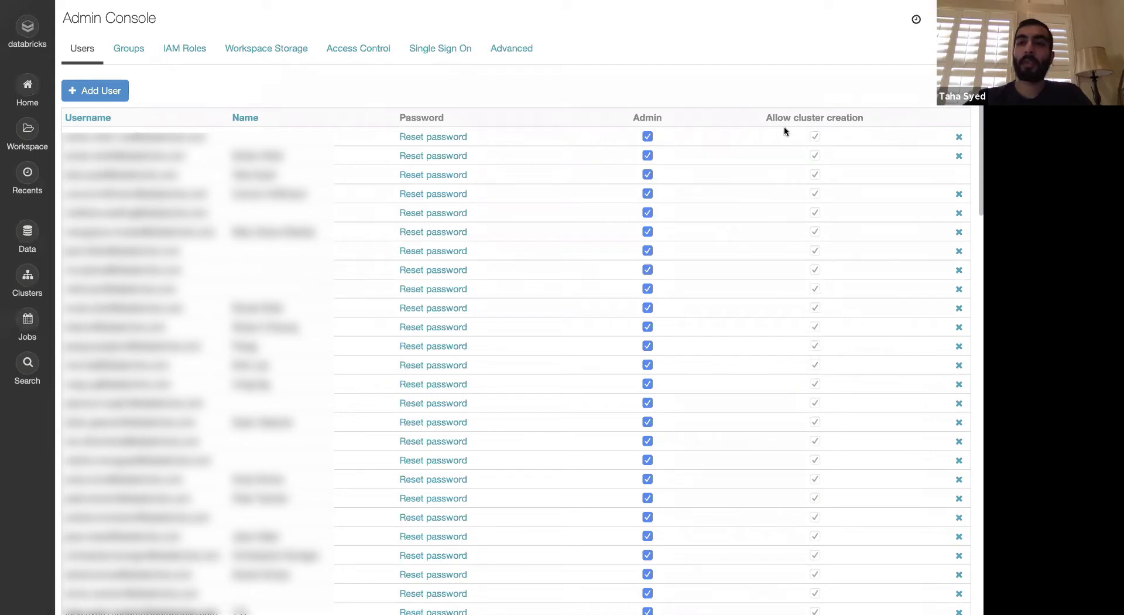
Review the data scientists group's members, entitlements, IAM roles and parent groups, and return to the groups list
{"action": "mouse_move", "coordinate": [817, 139]}
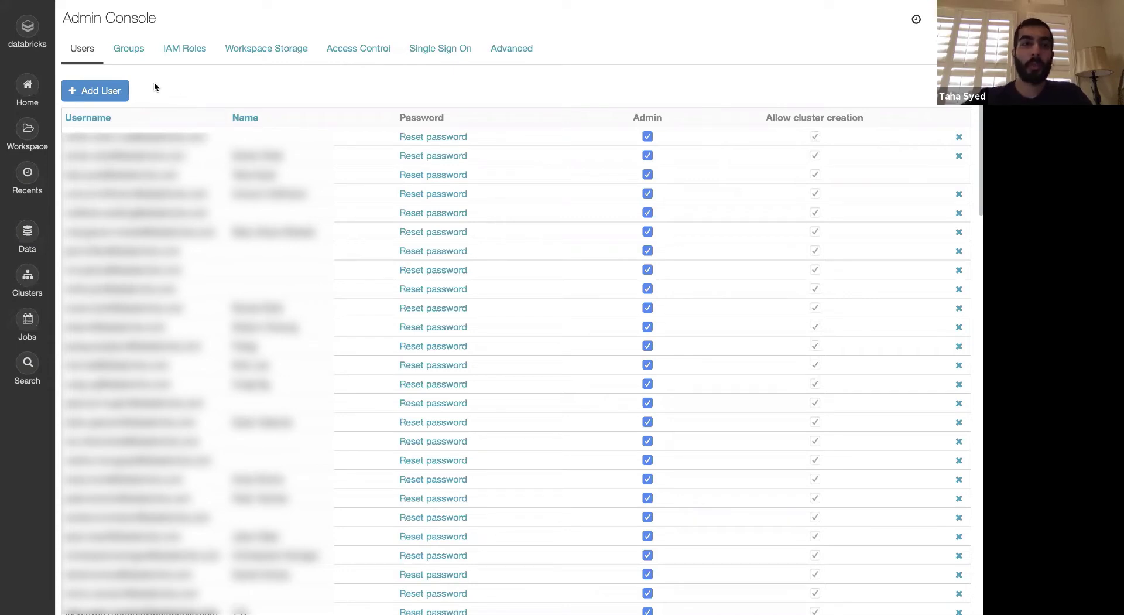
{"action": "left_click", "coordinate": [135, 52]}
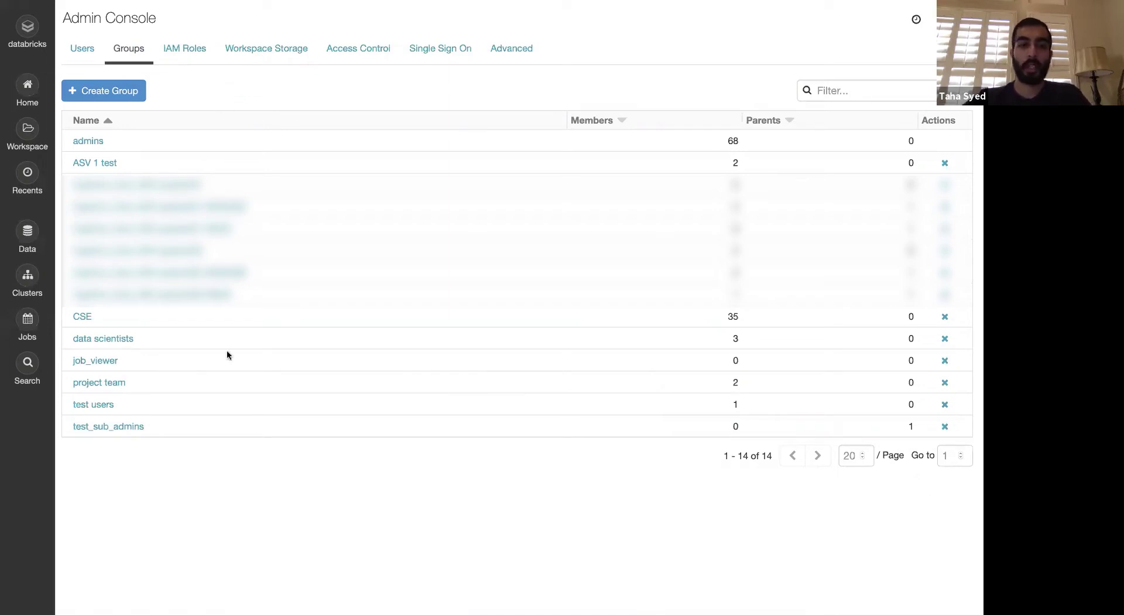
{"action": "left_click", "coordinate": [104, 340]}
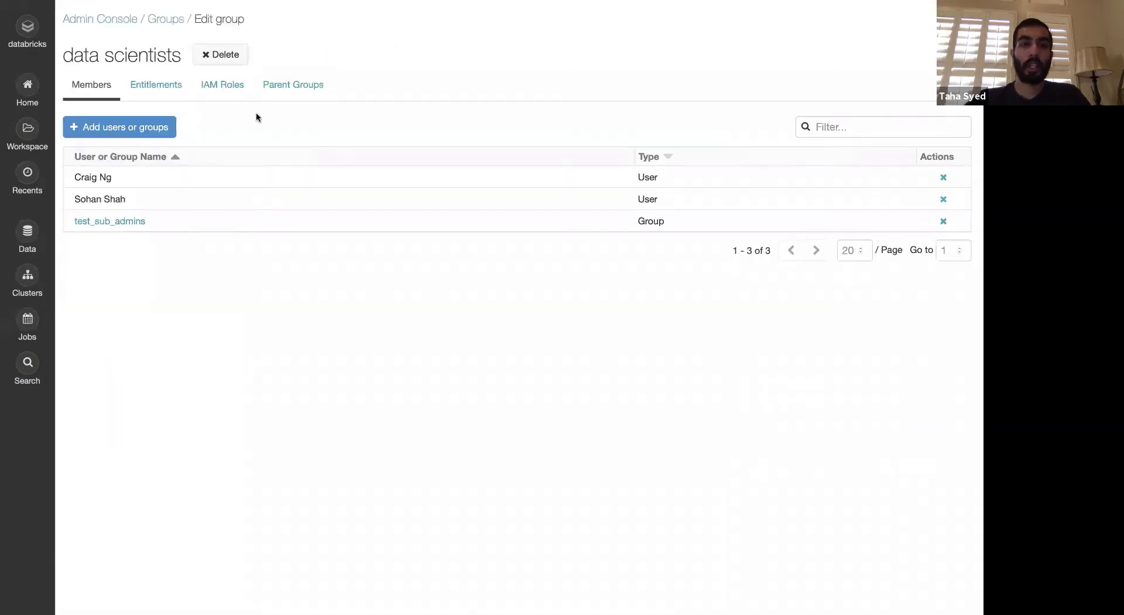
{"action": "left_click", "coordinate": [157, 88]}
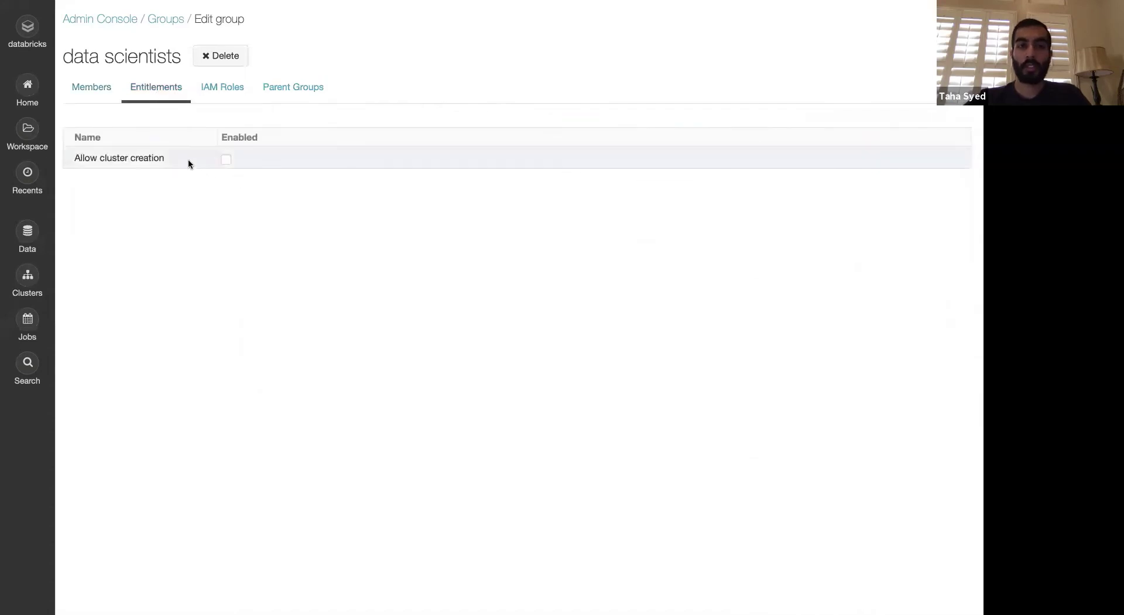
{"action": "left_click", "coordinate": [230, 88]}
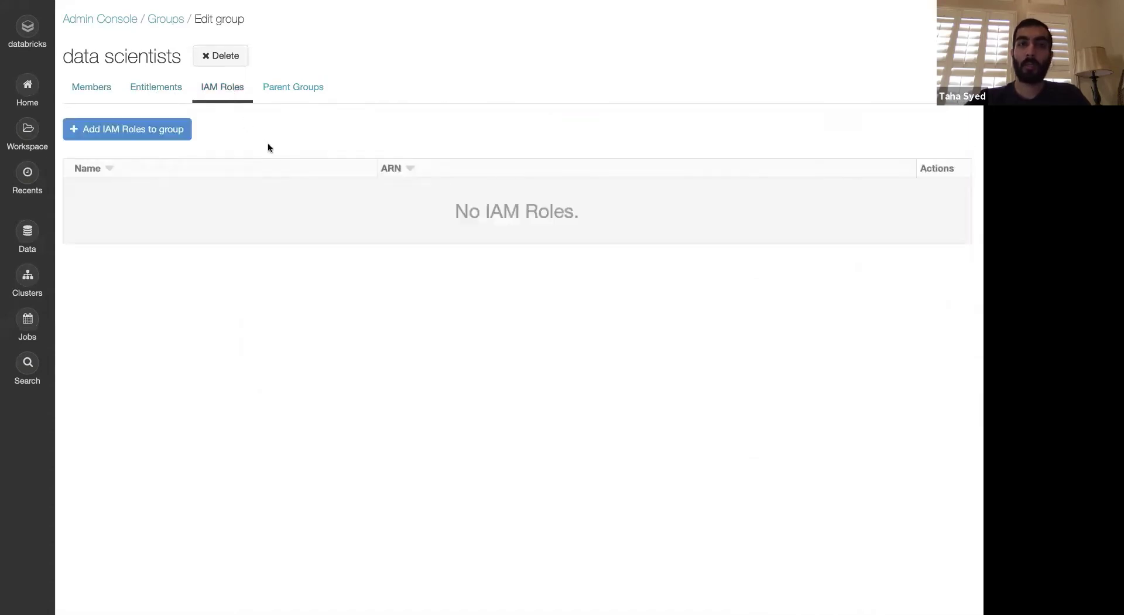
{"action": "left_click", "coordinate": [299, 96]}
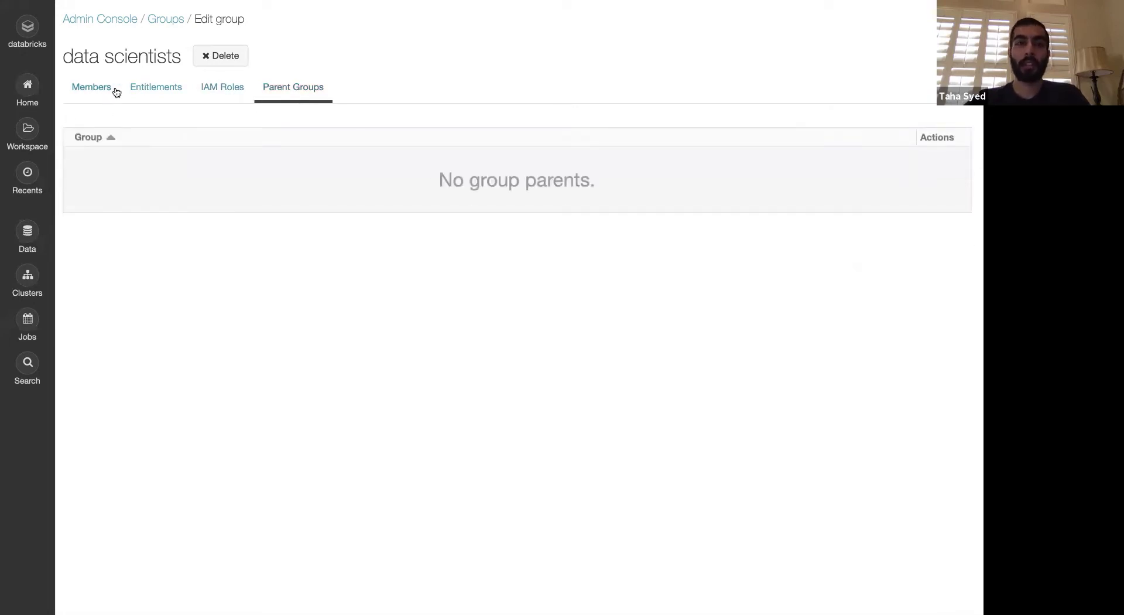
{"action": "left_click", "coordinate": [94, 88]}
{"action": "left_click", "coordinate": [161, 21]}
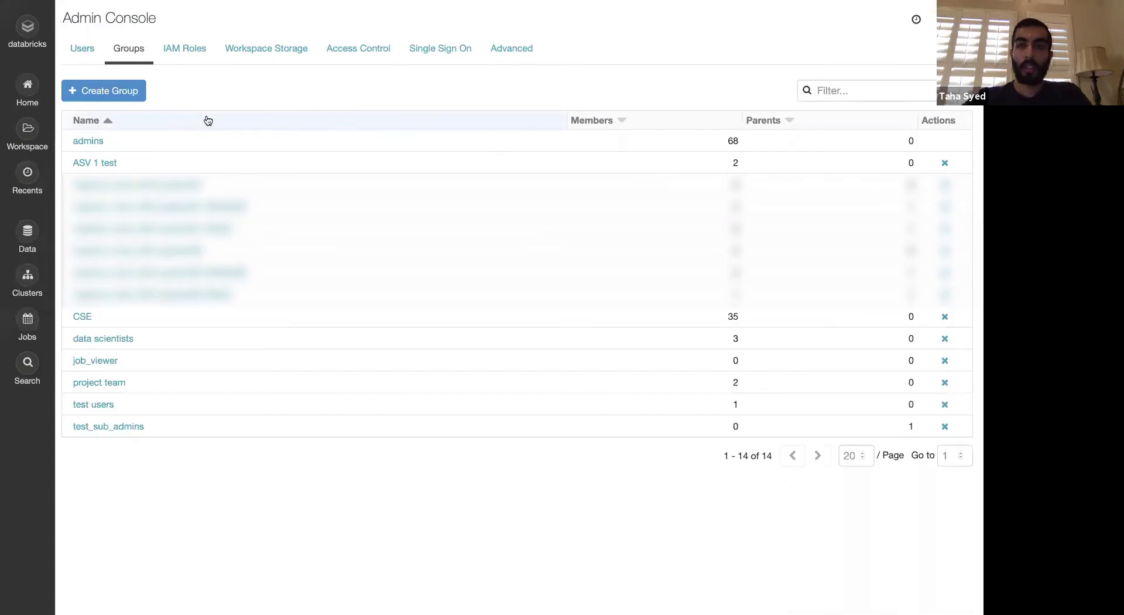
View the workspace's IAM roles, and open the "cluster duck" cluster's configuration for editing
{"action": "left_click", "coordinate": [190, 51]}
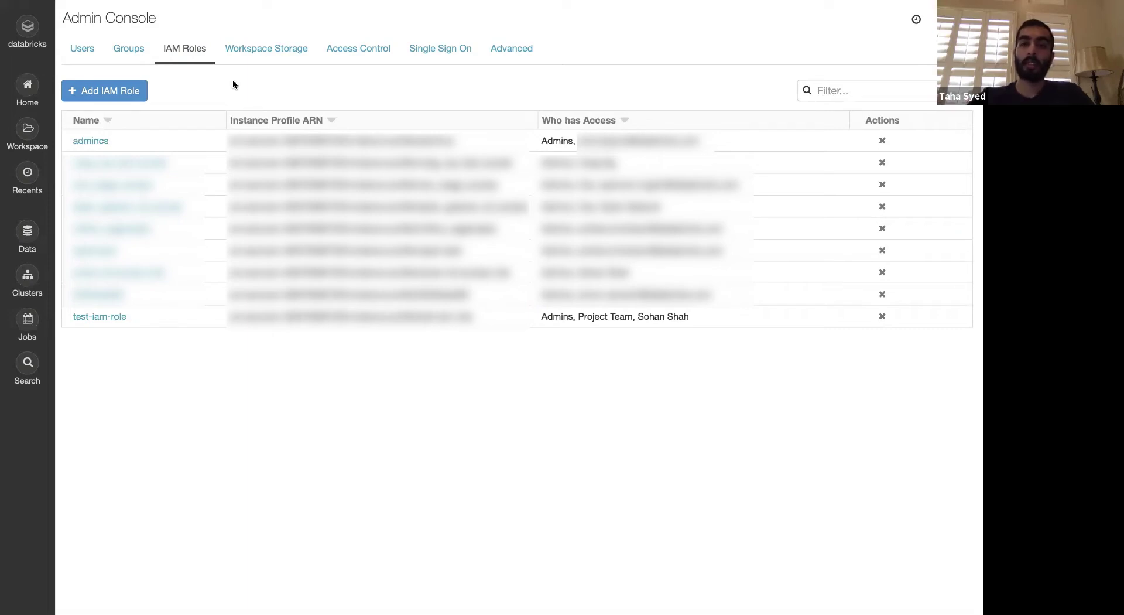
{"action": "left_click", "coordinate": [28, 276]}
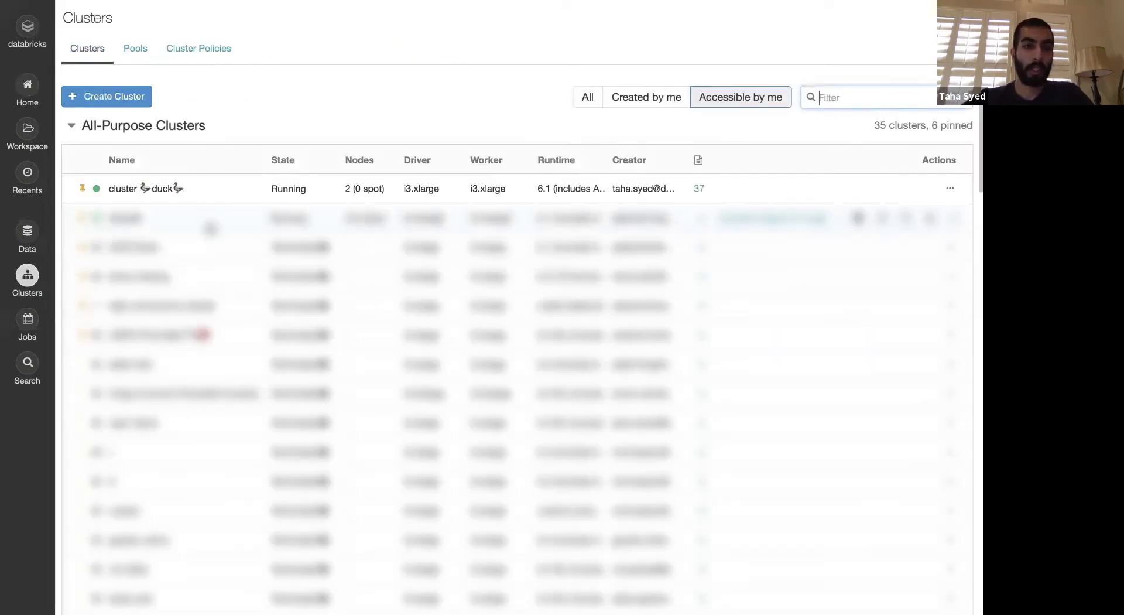
{"action": "left_click", "coordinate": [174, 191]}
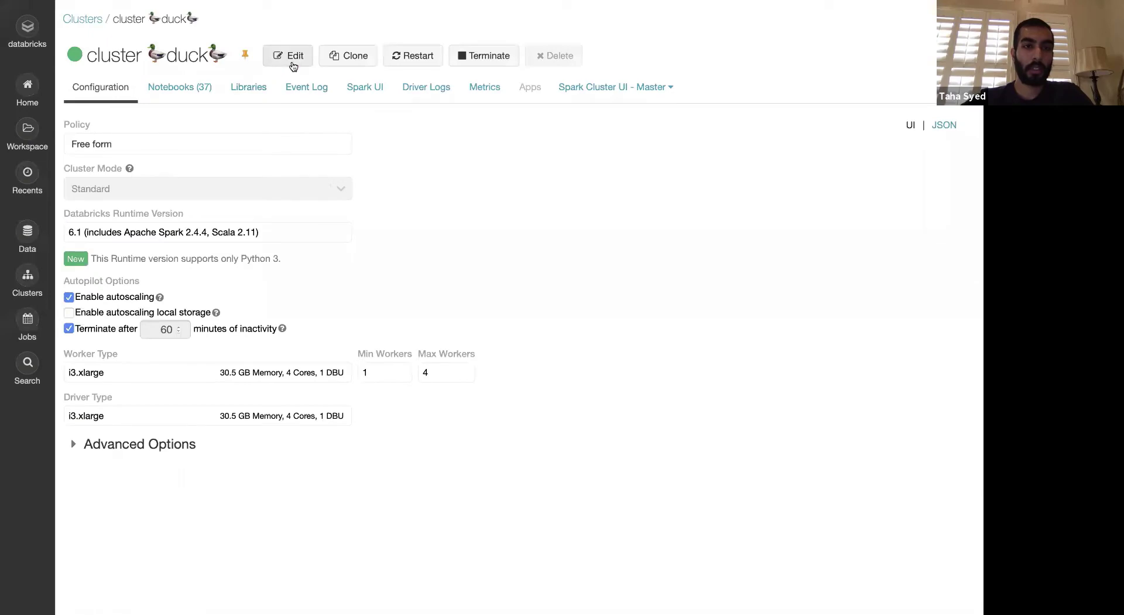
{"action": "left_click", "coordinate": [294, 65]}
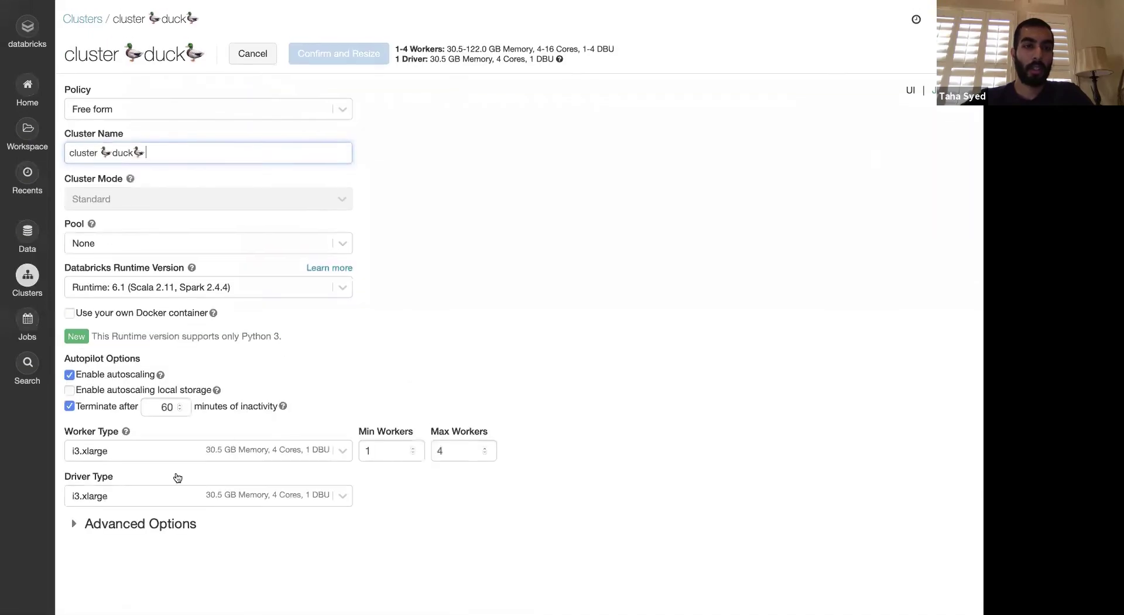
Examine the IAM role choices in the cluster's advanced options, and leave the edit form without saving
{"action": "left_click", "coordinate": [125, 527]}
{"action": "scroll", "coordinate": [125, 530], "scroll_direction": "down", "scroll_amount": 6}
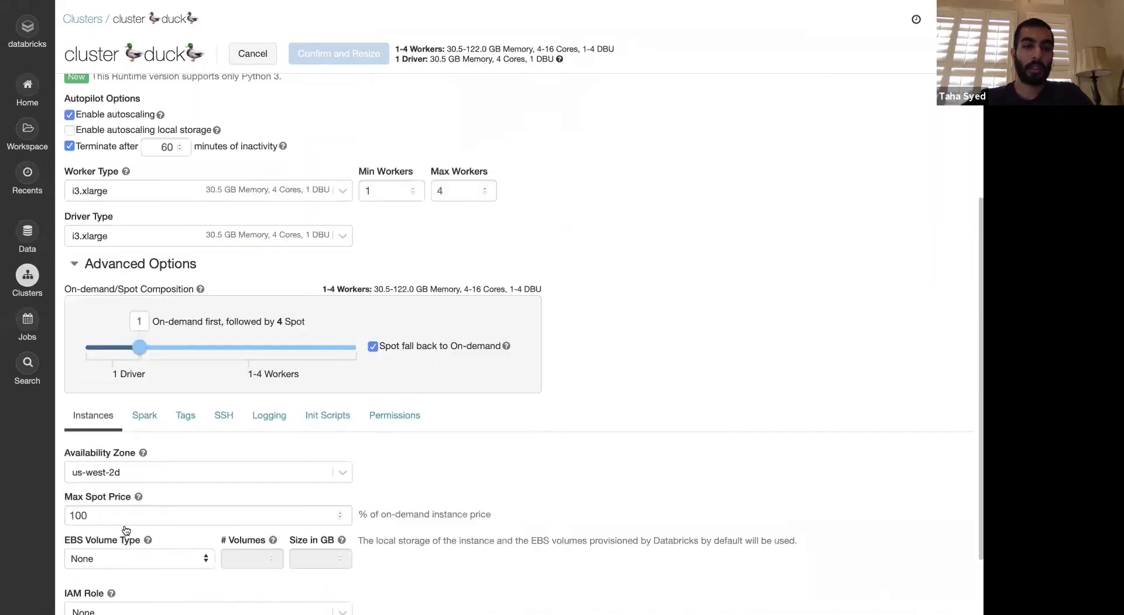
{"action": "left_click", "coordinate": [181, 523]}
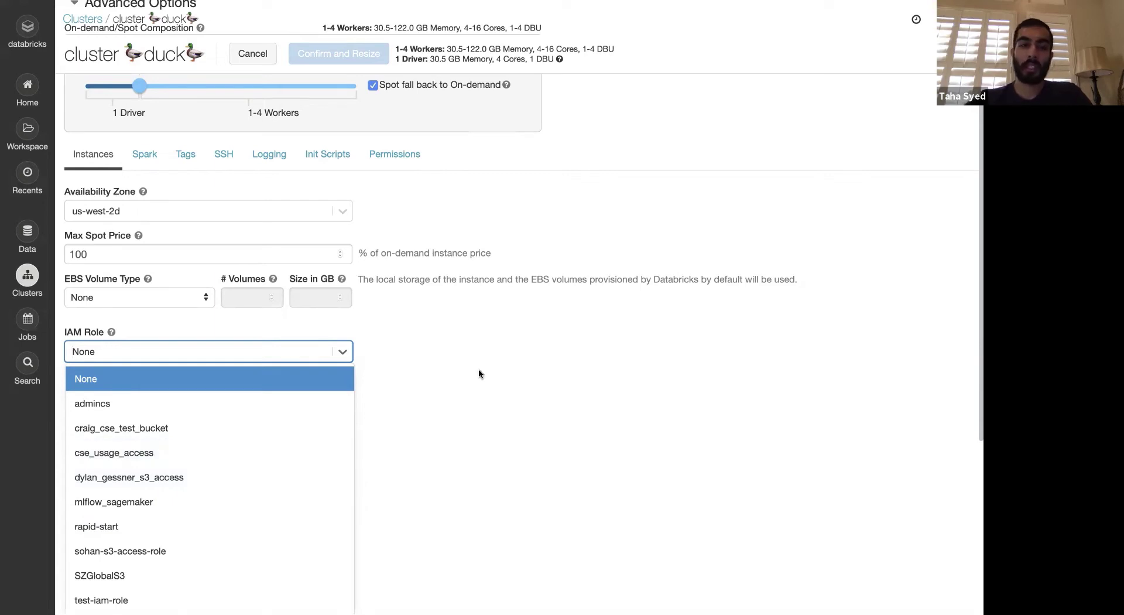
{"action": "scroll", "coordinate": [466, 356], "scroll_direction": "up", "scroll_amount": 3}
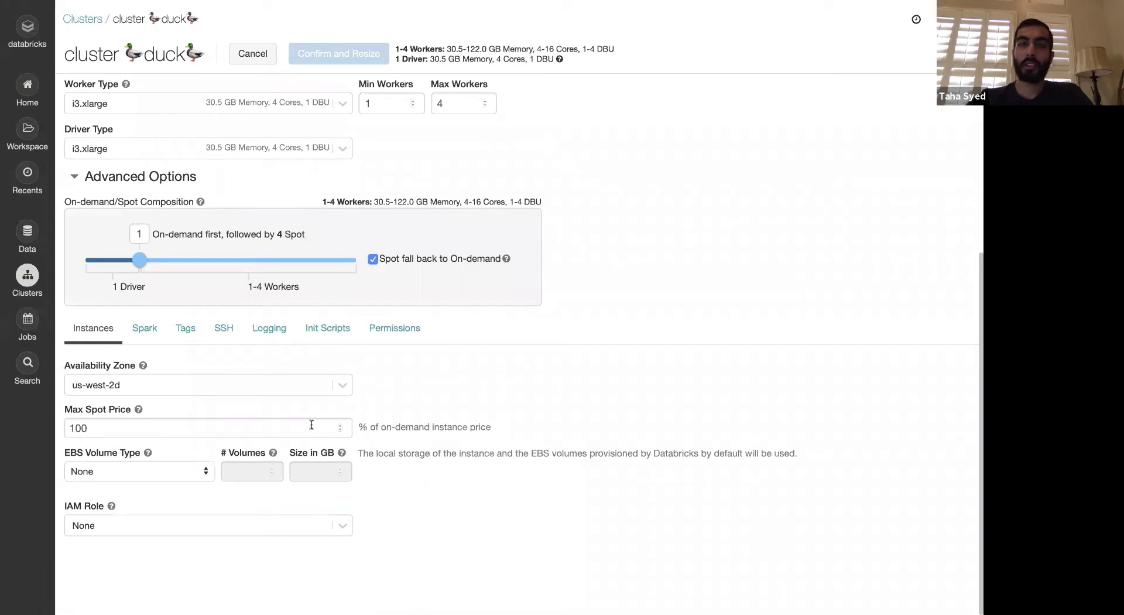
{"action": "left_click", "coordinate": [210, 529]}
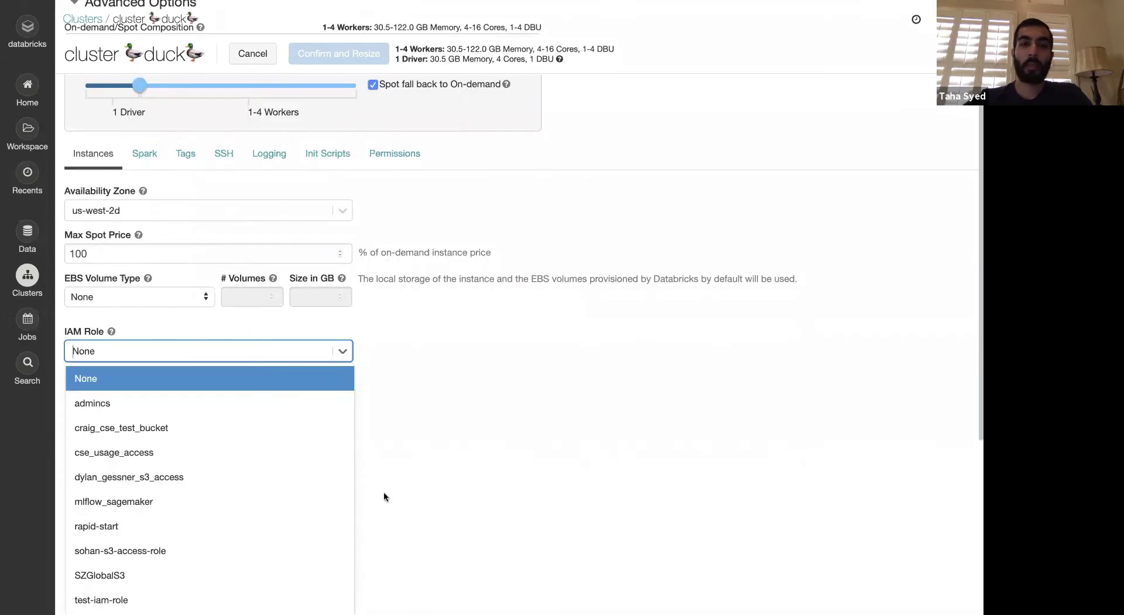
{"action": "scroll", "coordinate": [392, 469], "scroll_direction": "up", "scroll_amount": 3}
{"action": "scroll", "coordinate": [255, 263], "scroll_direction": "up", "scroll_amount": 4}
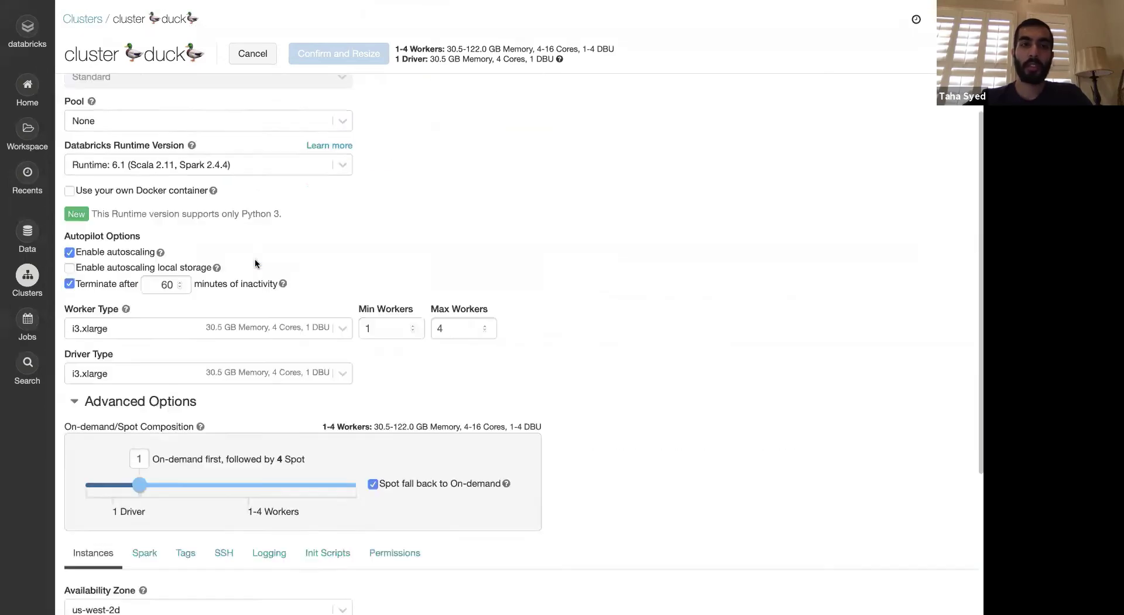
{"action": "scroll", "coordinate": [255, 264], "scroll_direction": "up", "scroll_amount": 2}
{"action": "left_click", "coordinate": [252, 53]}
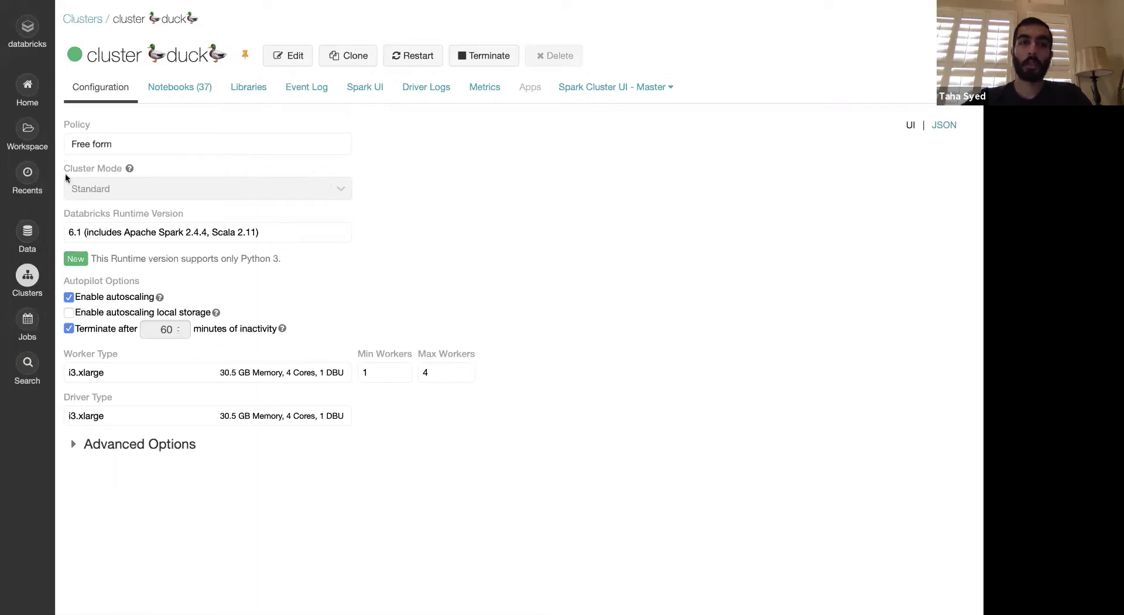
Return to the Admin Console and view the IAM roles list and the workspace storage purge options
{"action": "left_click", "coordinate": [24, 28]}
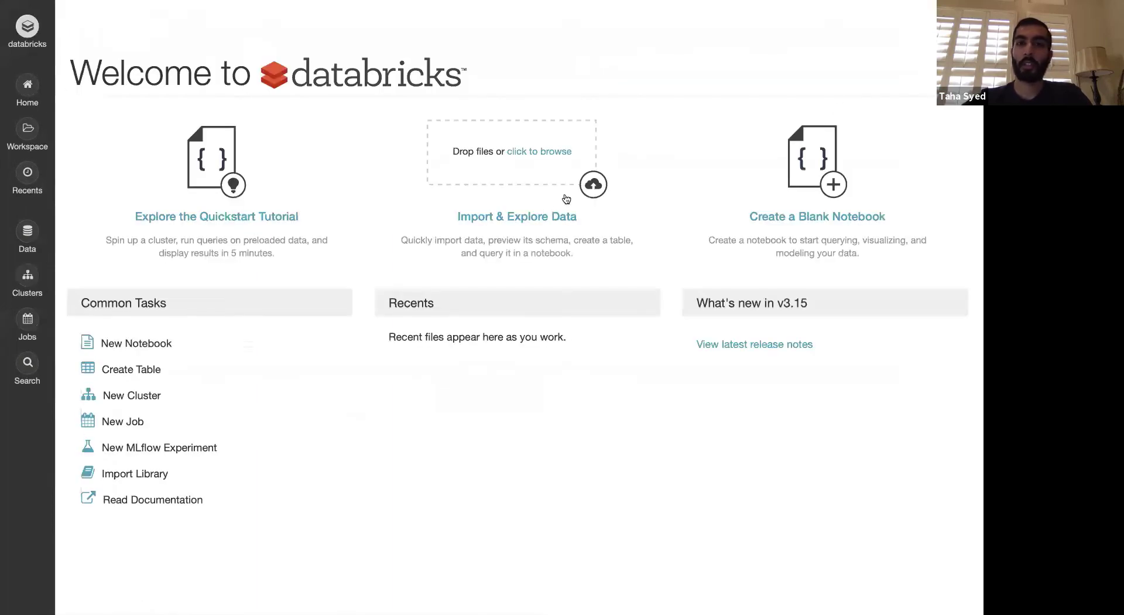
{"action": "left_click", "coordinate": [966, 20]}
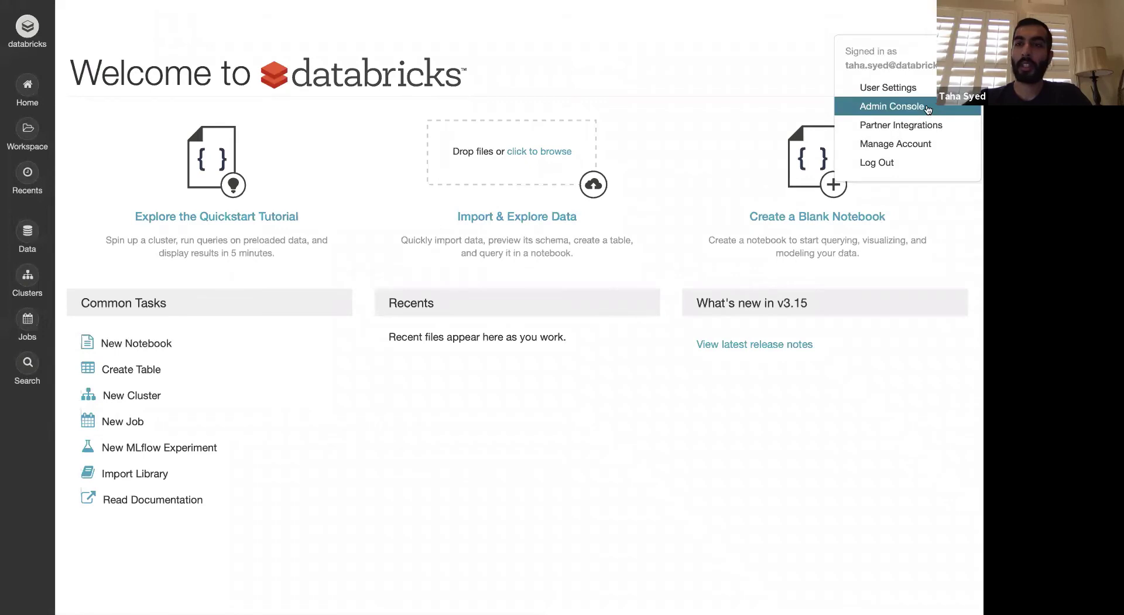
{"action": "left_click", "coordinate": [932, 110]}
{"action": "left_click", "coordinate": [185, 49]}
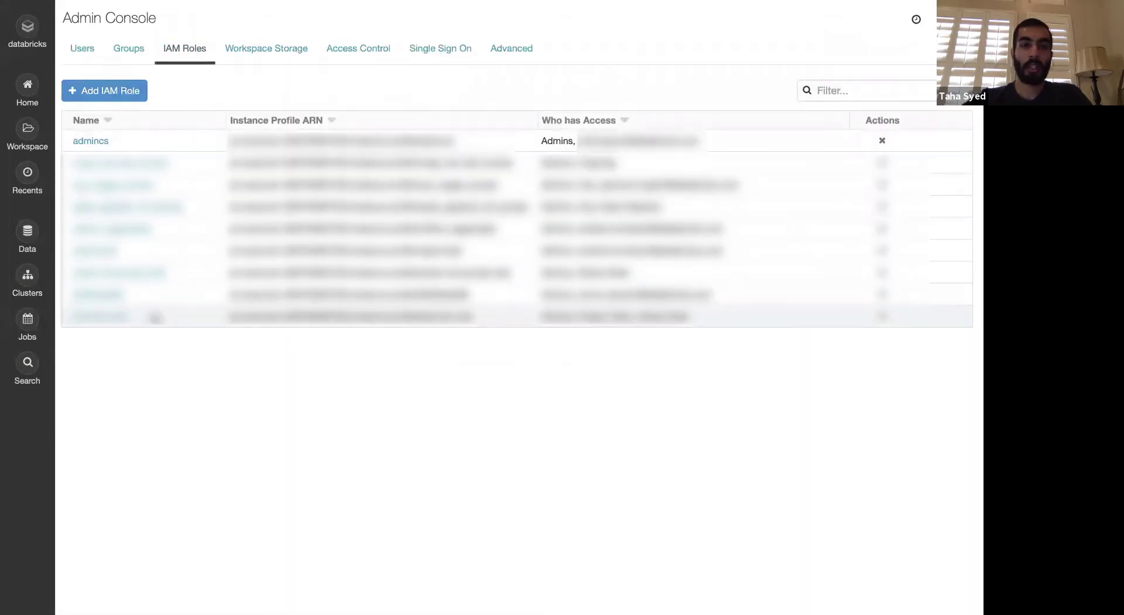
{"action": "left_click", "coordinate": [262, 53]}
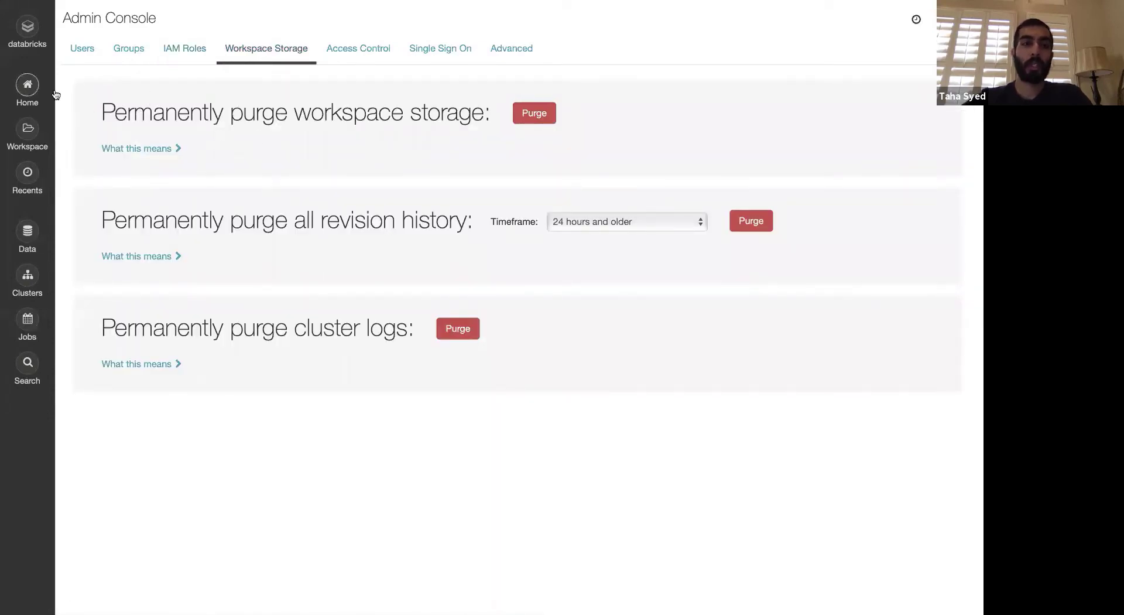
Move the Usage_Tracking_v2 (1) item from the home folder to the Trash and check the Trash folder's contents
{"action": "left_click", "coordinate": [23, 87]}
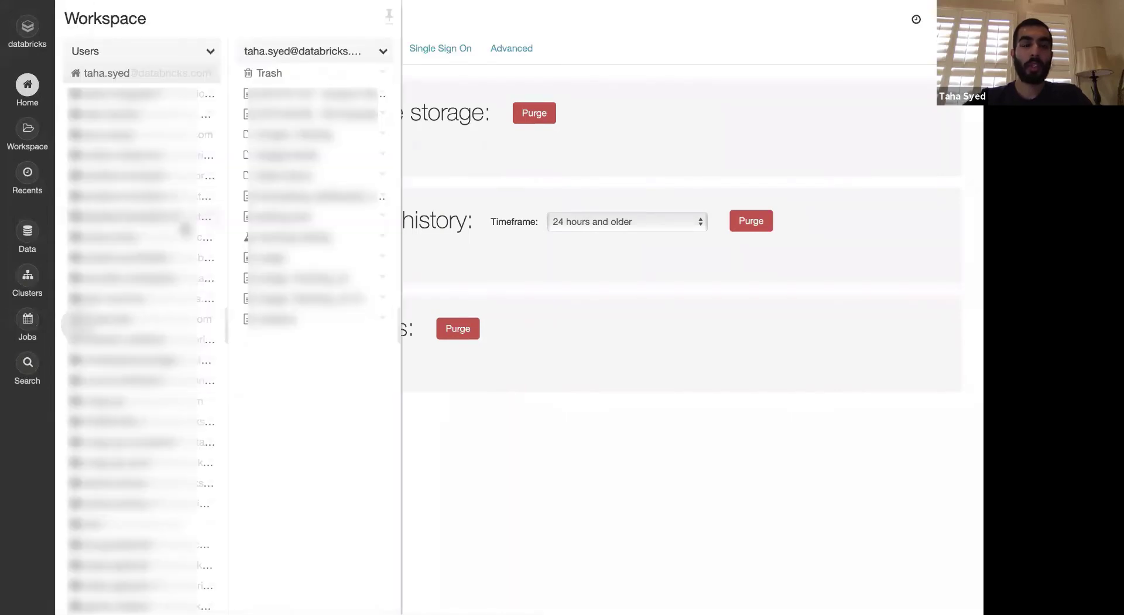
{"action": "mouse_move", "coordinate": [185, 229]}
{"action": "left_mouse_down"}
{"action": "mouse_move", "coordinate": [187, 239]}
{"action": "mouse_move", "coordinate": [286, 202]}
{"action": "mouse_move", "coordinate": [276, 72]}
{"action": "mouse_move", "coordinate": [298, 289]}
{"action": "mouse_move", "coordinate": [367, 339]}
{"action": "mouse_move", "coordinate": [389, 289]}
{"action": "left_mouse_up"}
{"action": "left_click", "coordinate": [382, 300]}
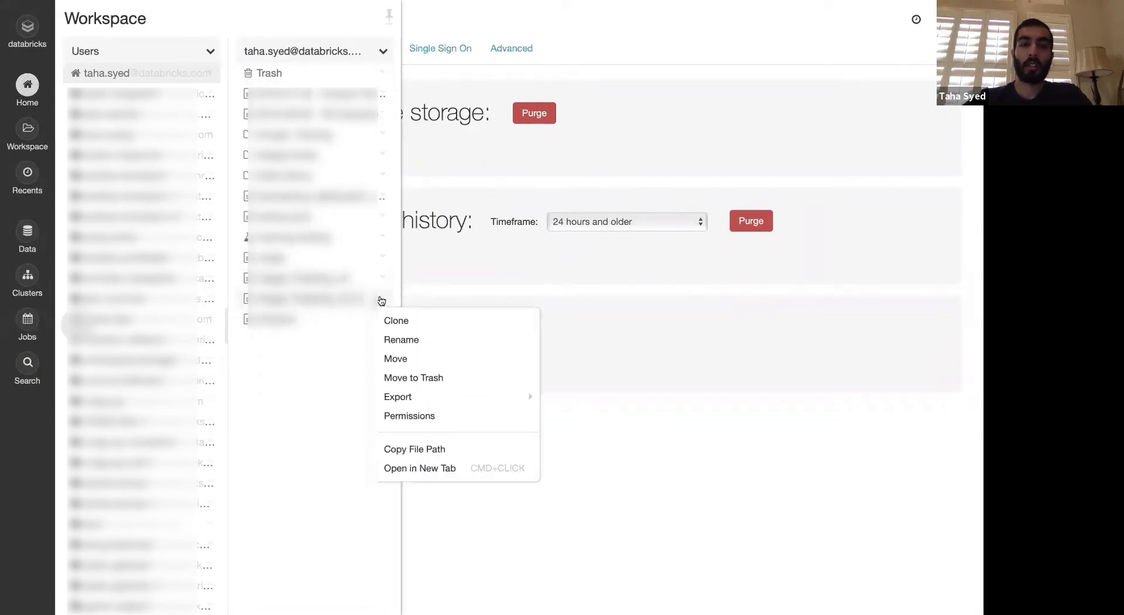
{"action": "left_click", "coordinate": [411, 378]}
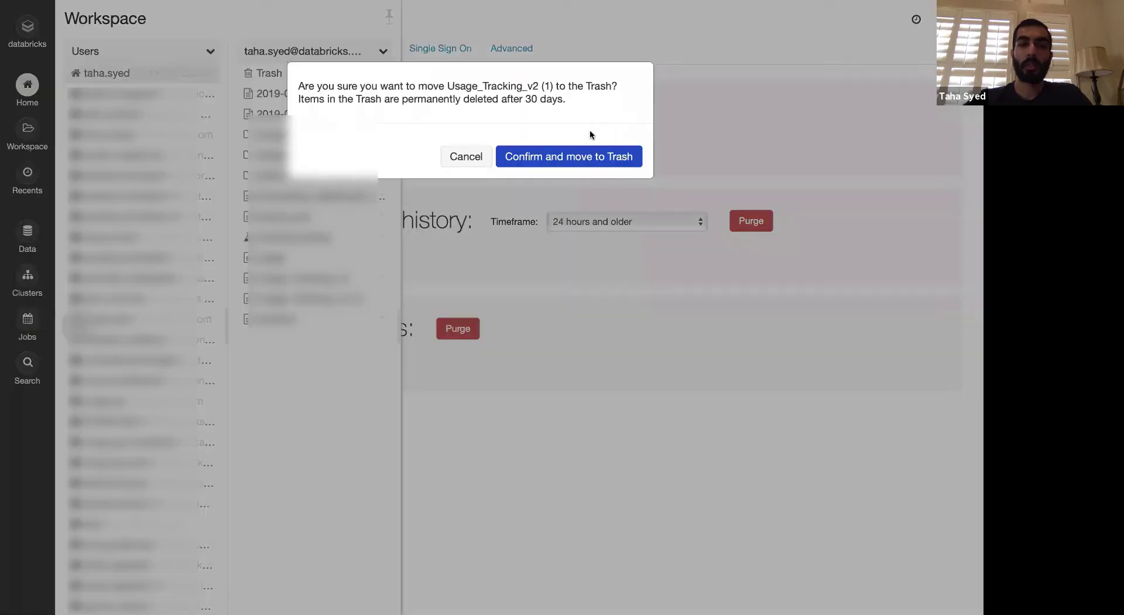
{"action": "left_click", "coordinate": [566, 167]}
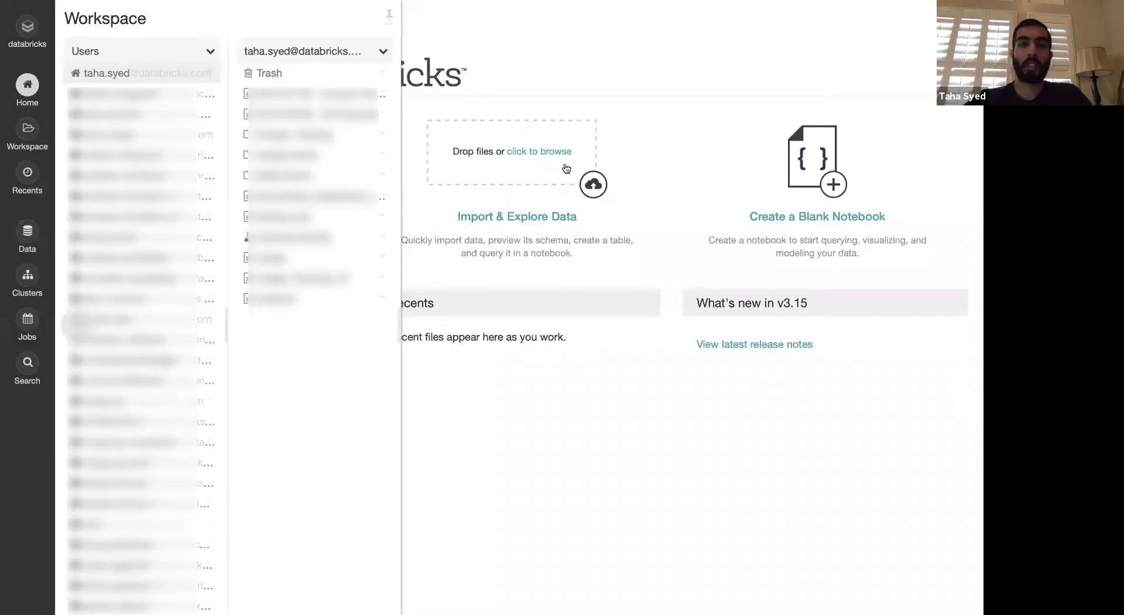
{"action": "left_click", "coordinate": [284, 71]}
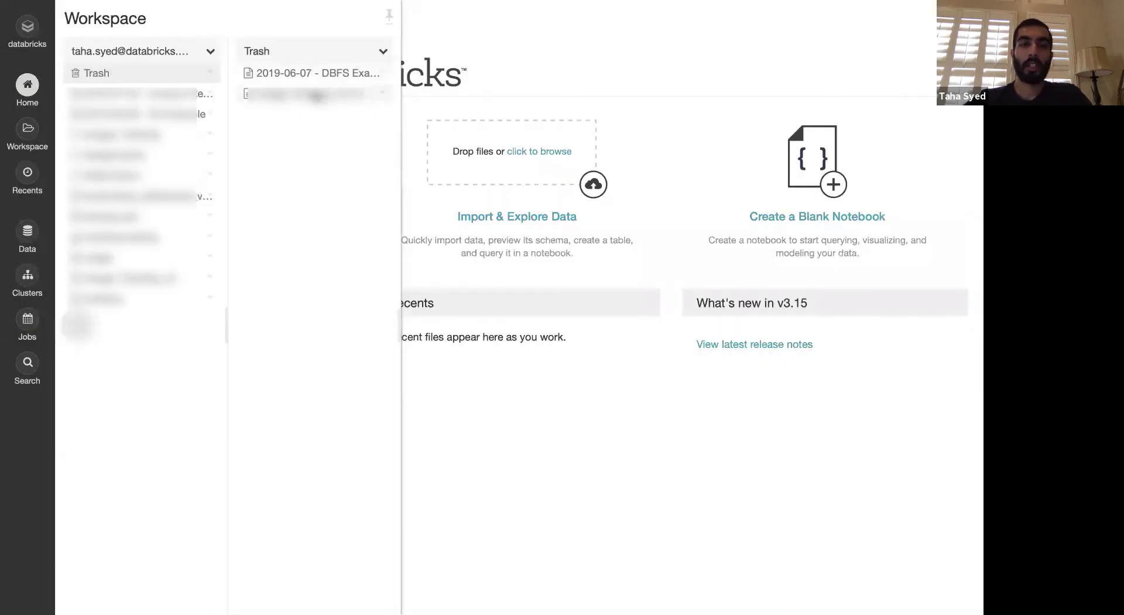
{"action": "left_click", "coordinate": [624, 90]}
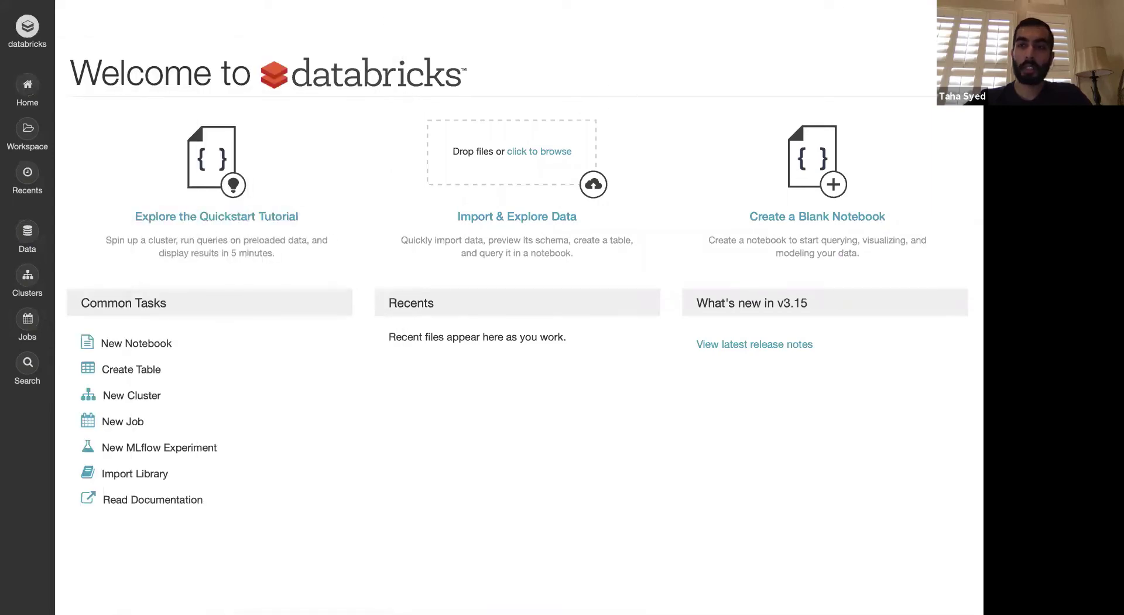
{"action": "left_click", "coordinate": [965, 24]}
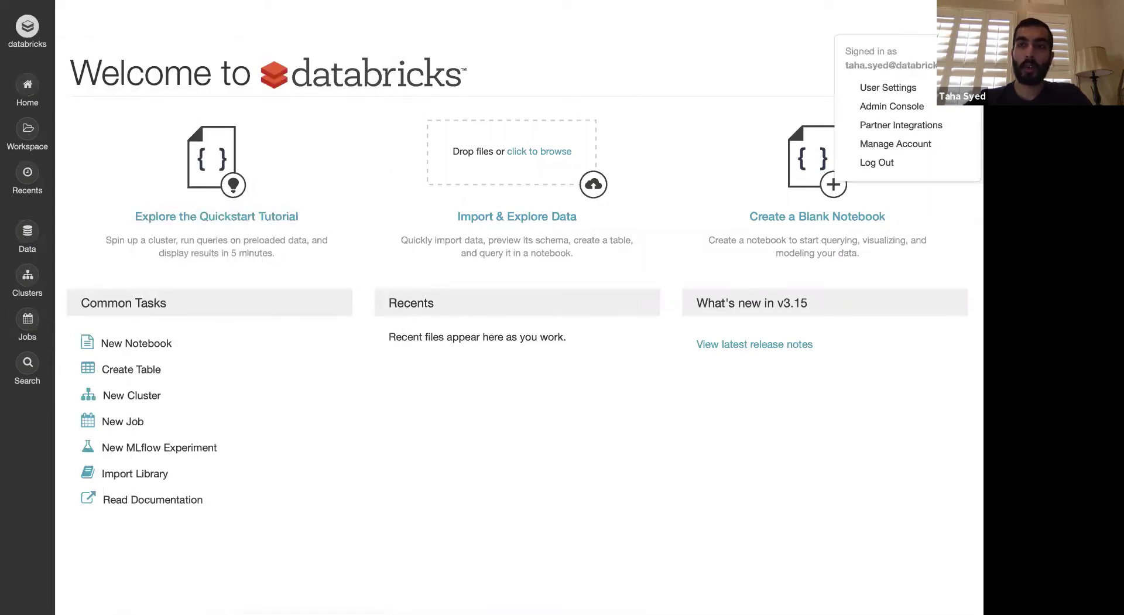
{"action": "left_click", "coordinate": [910, 112]}
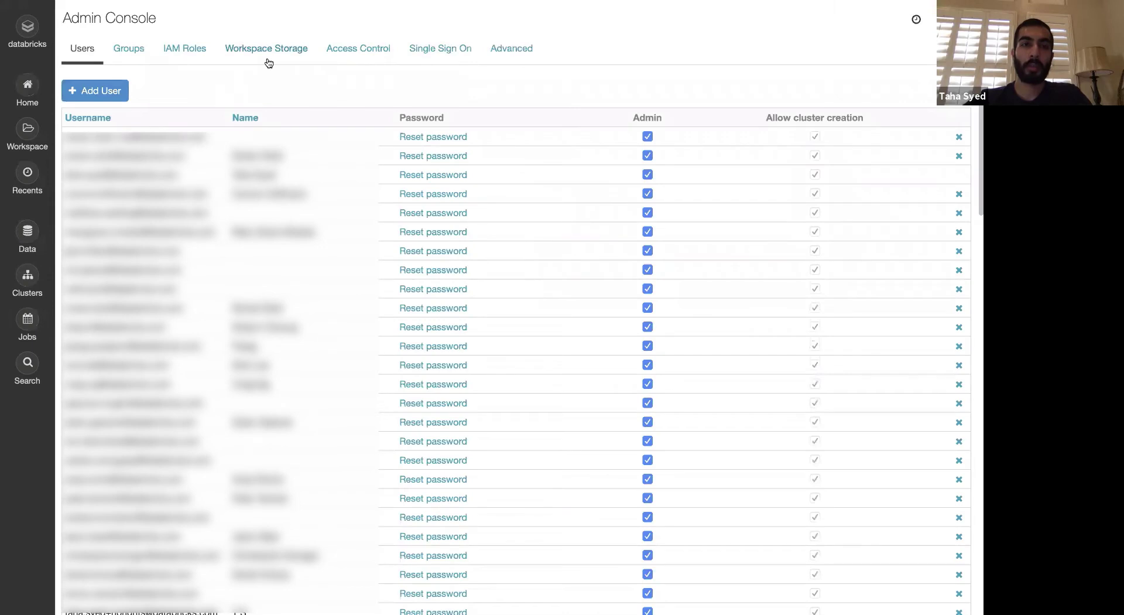
{"action": "left_click", "coordinate": [269, 61]}
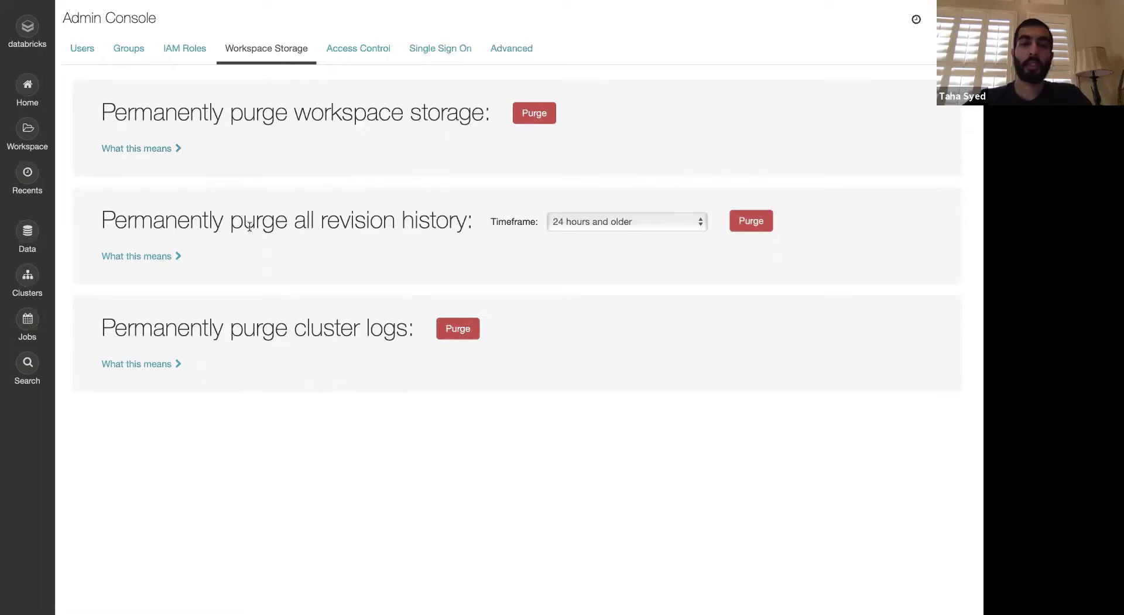
View the Jun 24 2019, 12:32 PM revision of the Delta-Demo notebook and exit the revision view
{"action": "key", "text": "alt+Left"}
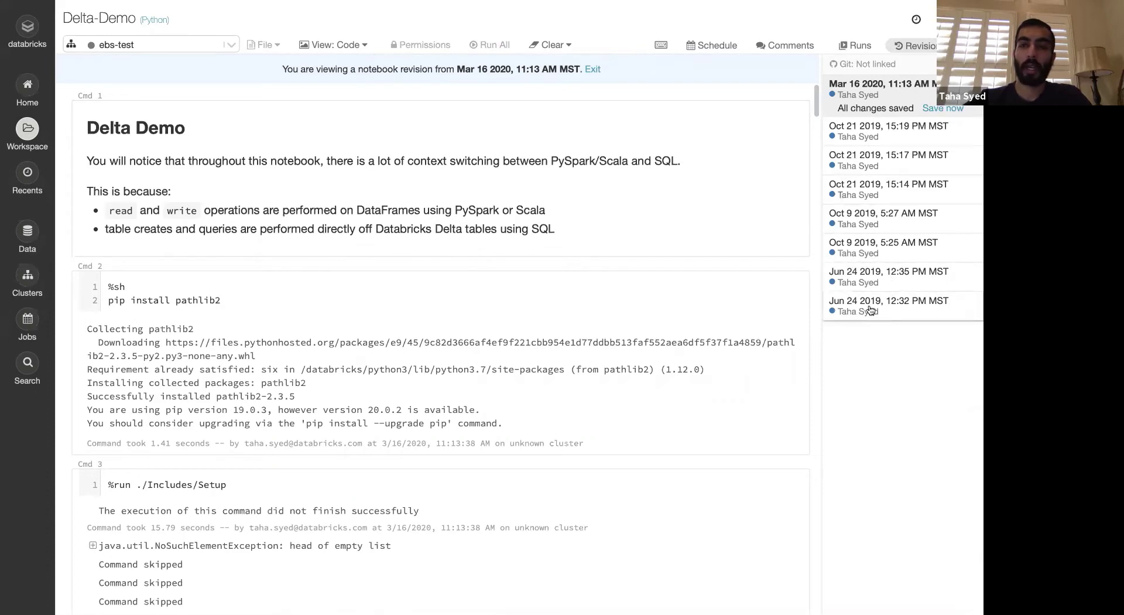
{"action": "left_click", "coordinate": [888, 301]}
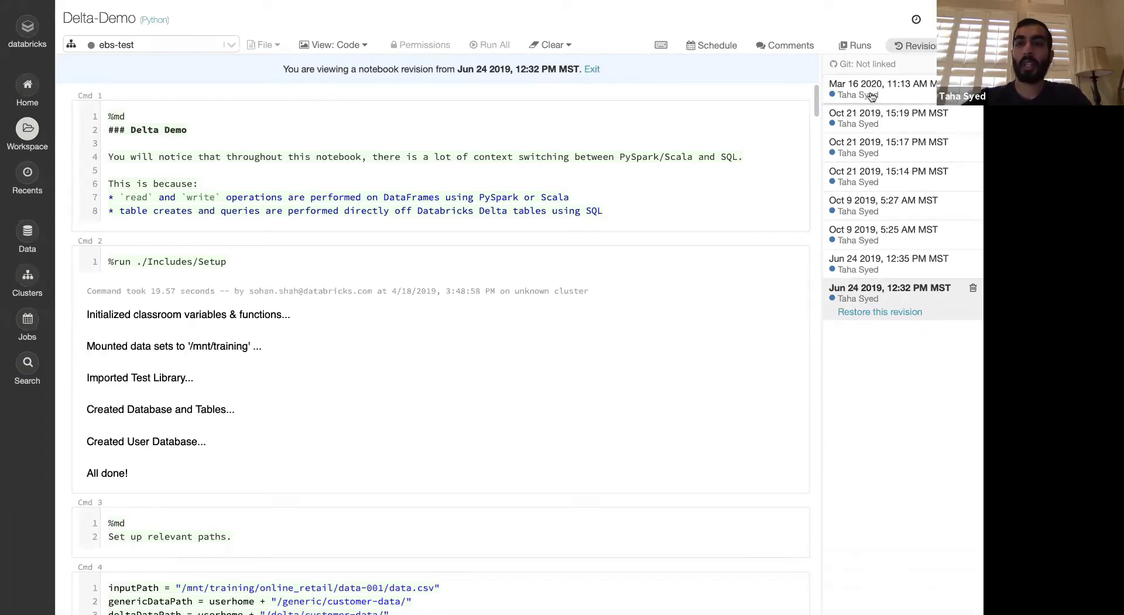
{"action": "left_click", "coordinate": [592, 70]}
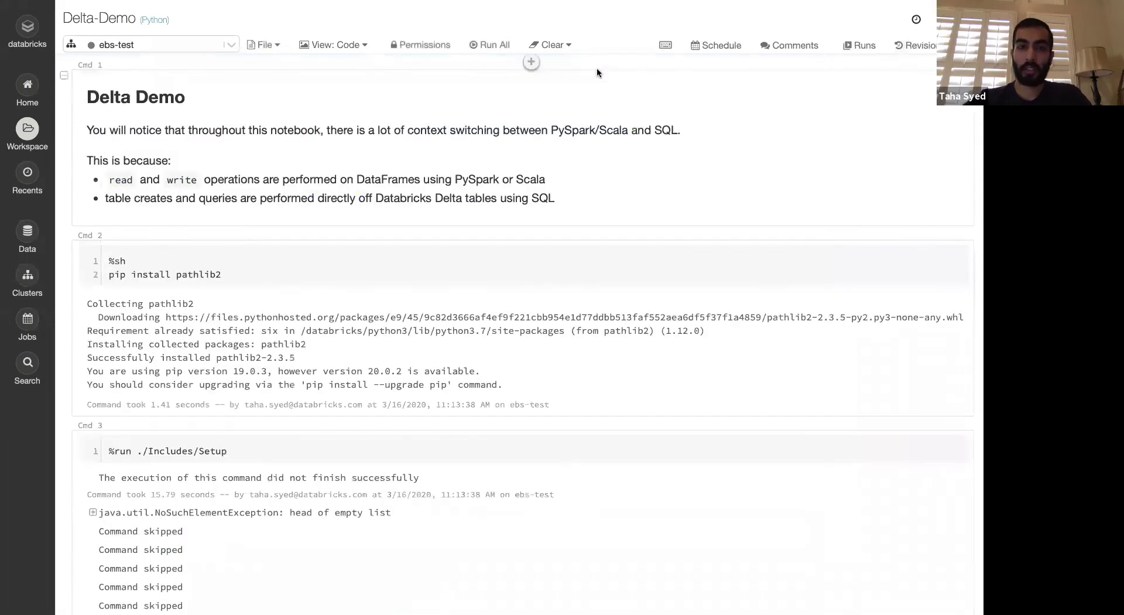
Leave the Delta-Demo notebook and reopen the Admin Console
{"action": "left_click", "coordinate": [28, 48]}
{"action": "left_click", "coordinate": [967, 17]}
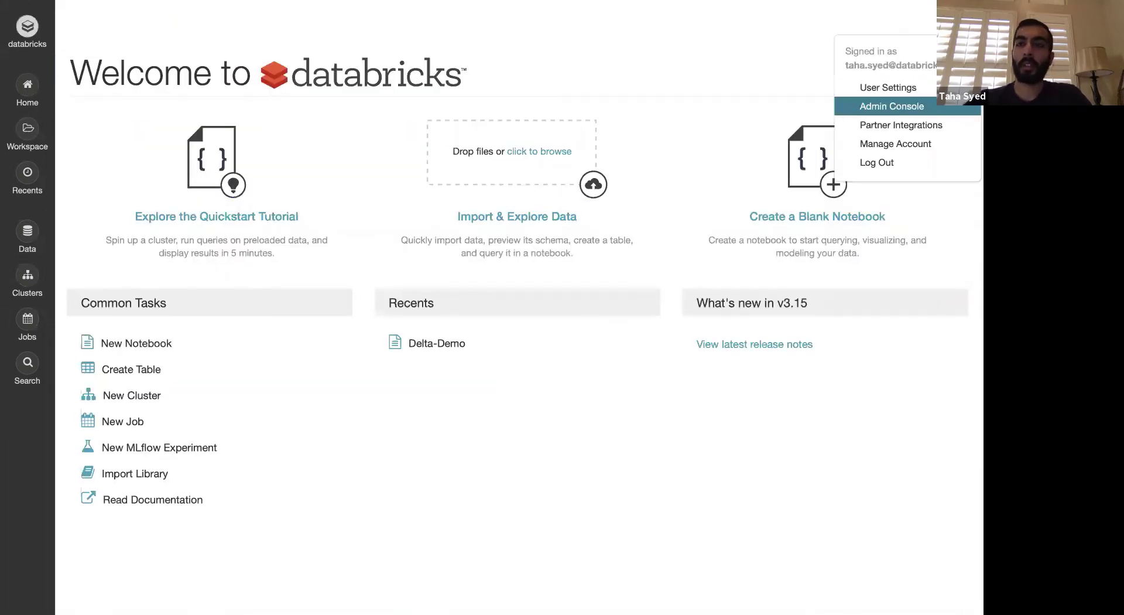
{"action": "left_click", "coordinate": [892, 106]}
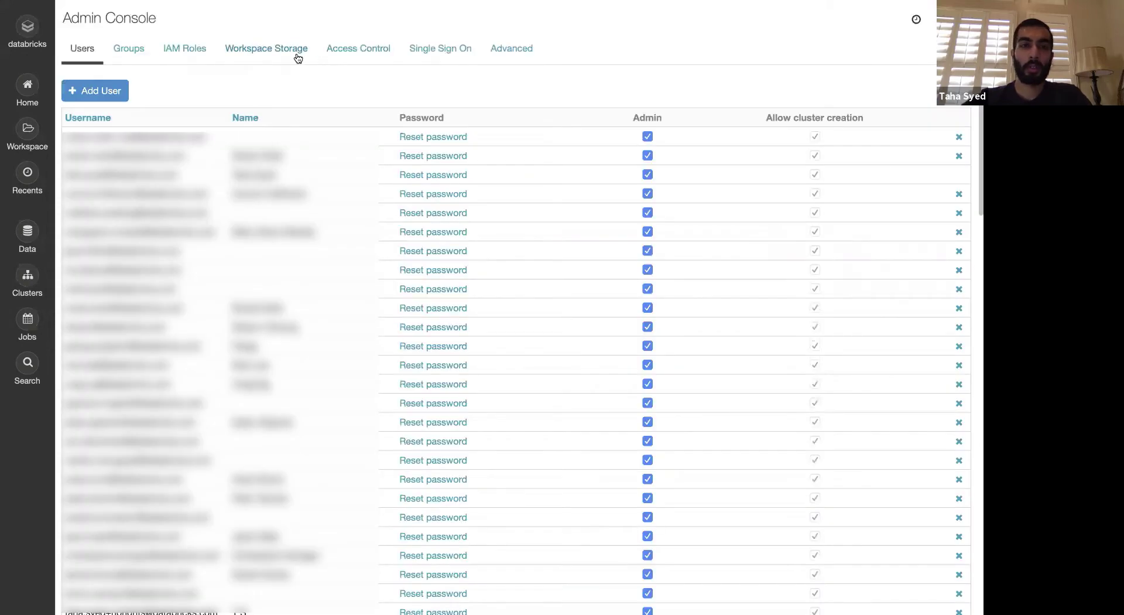
Open the workspace storage settings and examine the timeframe options for purging revision history, leaving 24 hours and older selected
{"action": "left_click", "coordinate": [298, 56]}
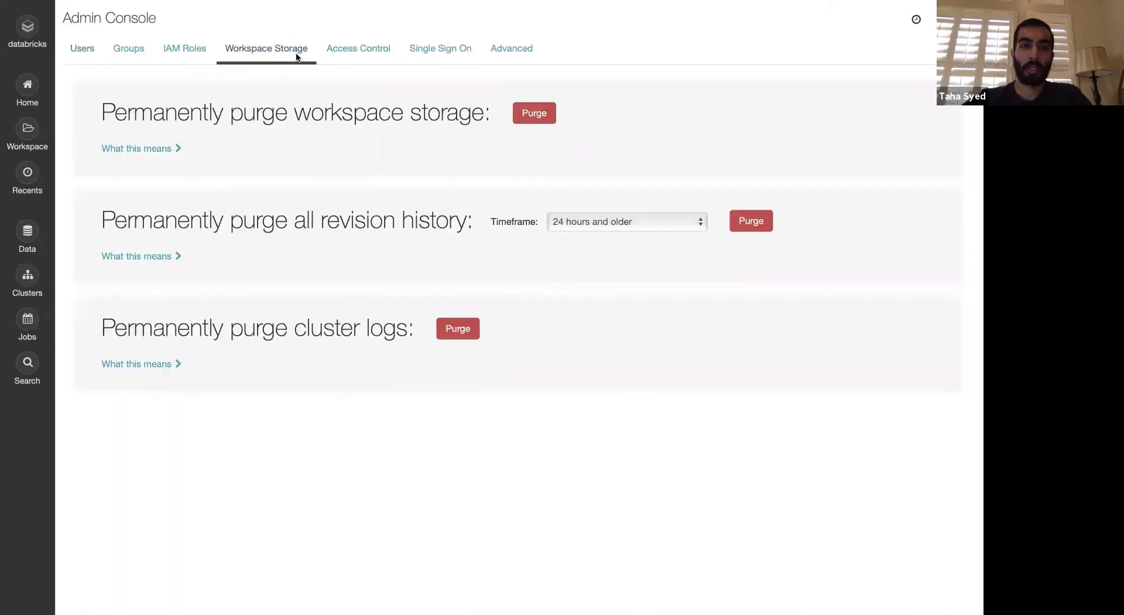
{"action": "left_click", "coordinate": [643, 232]}
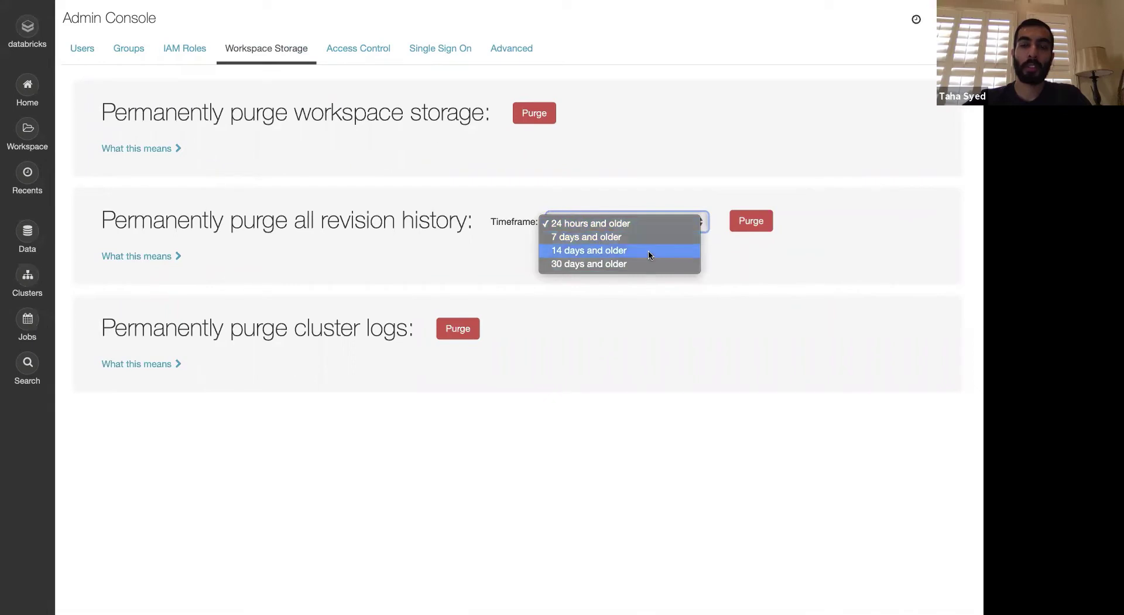
{"action": "left_click", "coordinate": [630, 354]}
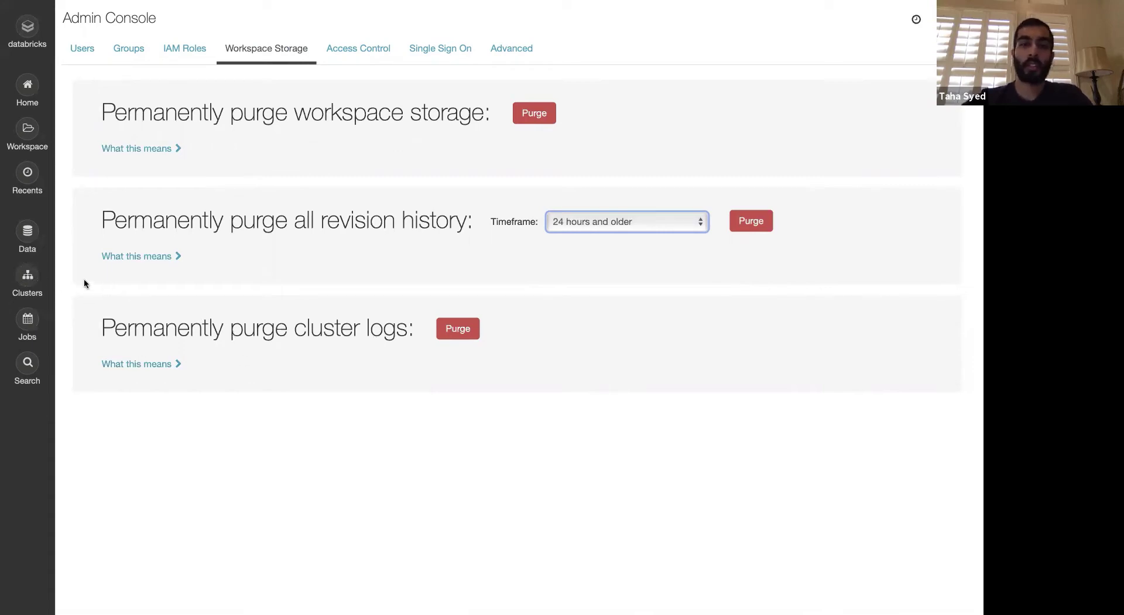
Open the running cluster duck for editing and display the logging settings in its advanced options
{"action": "left_click", "coordinate": [33, 274]}
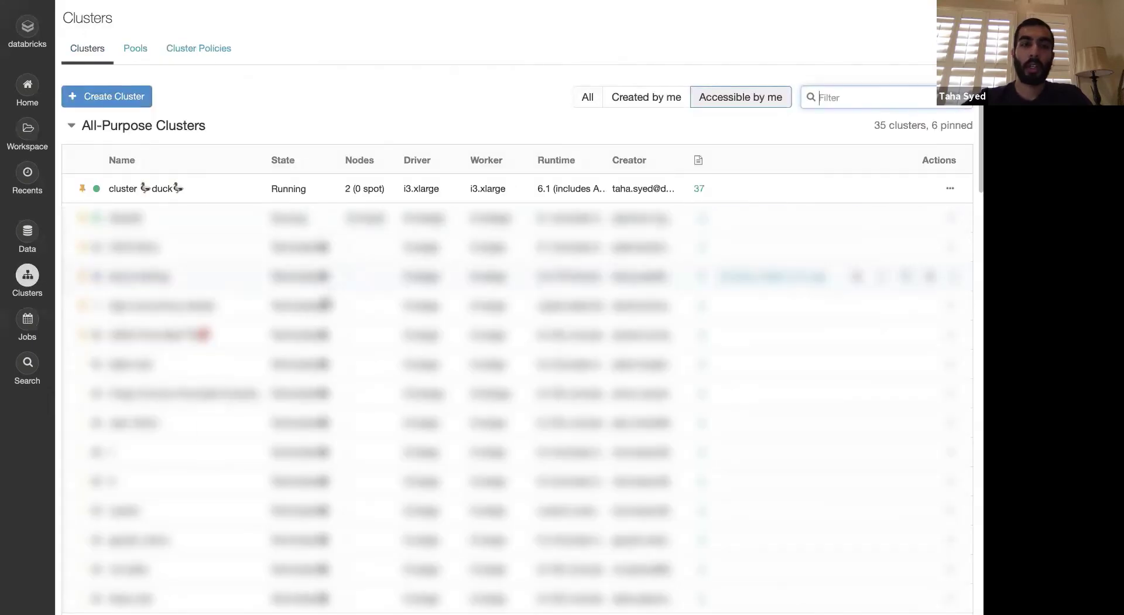
{"action": "left_click", "coordinate": [155, 189]}
{"action": "left_click", "coordinate": [282, 64]}
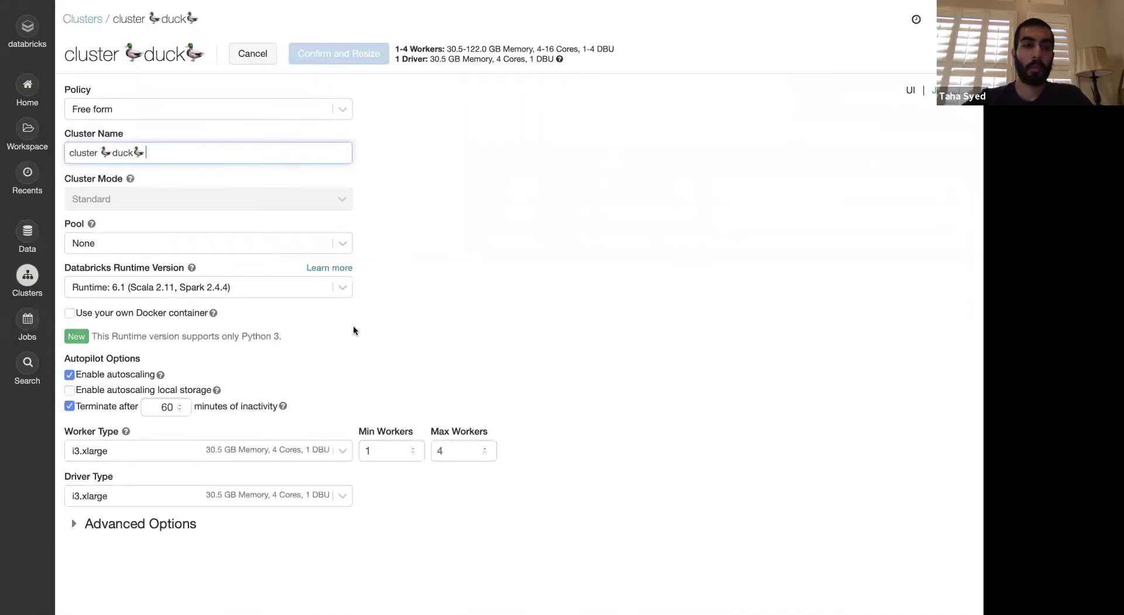
{"action": "left_click", "coordinate": [143, 525]}
{"action": "scroll", "coordinate": [144, 530], "scroll_direction": "down", "scroll_amount": 6}
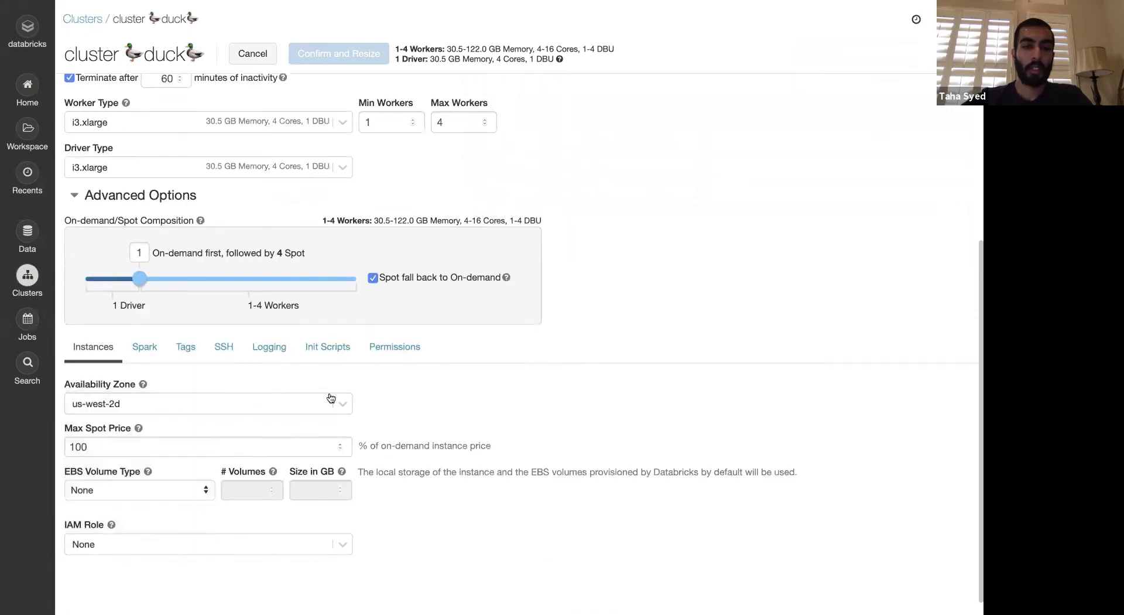
{"action": "scroll", "coordinate": [279, 343], "scroll_direction": "down", "scroll_amount": 1}
{"action": "left_click", "coordinate": [273, 328]}
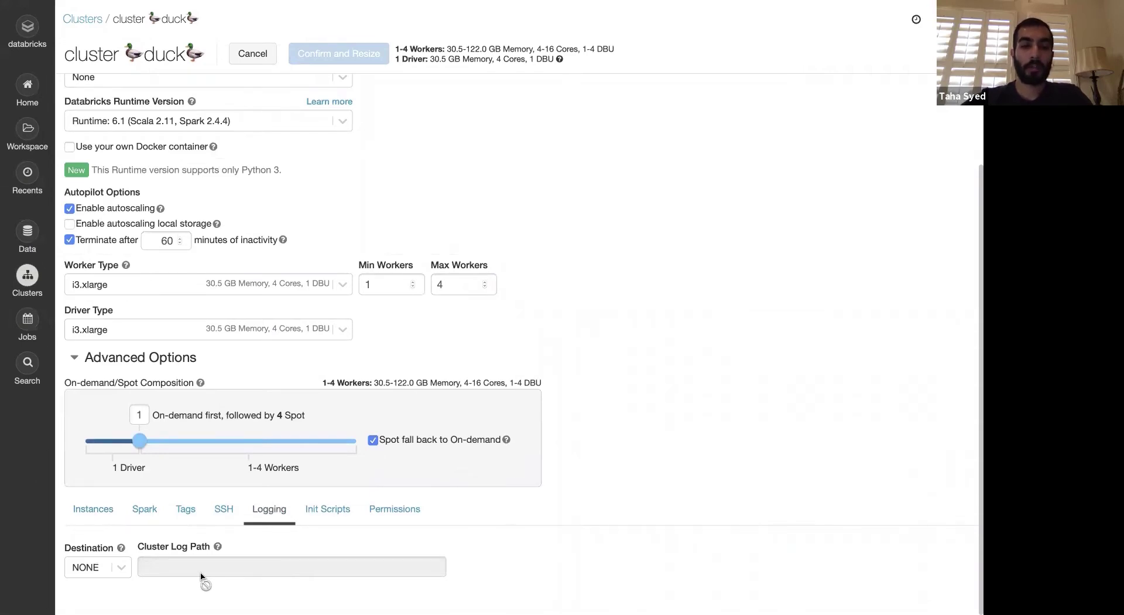
Check the available cluster log destinations and exit the cluster's edit mode without saving
{"action": "left_click", "coordinate": [121, 568]}
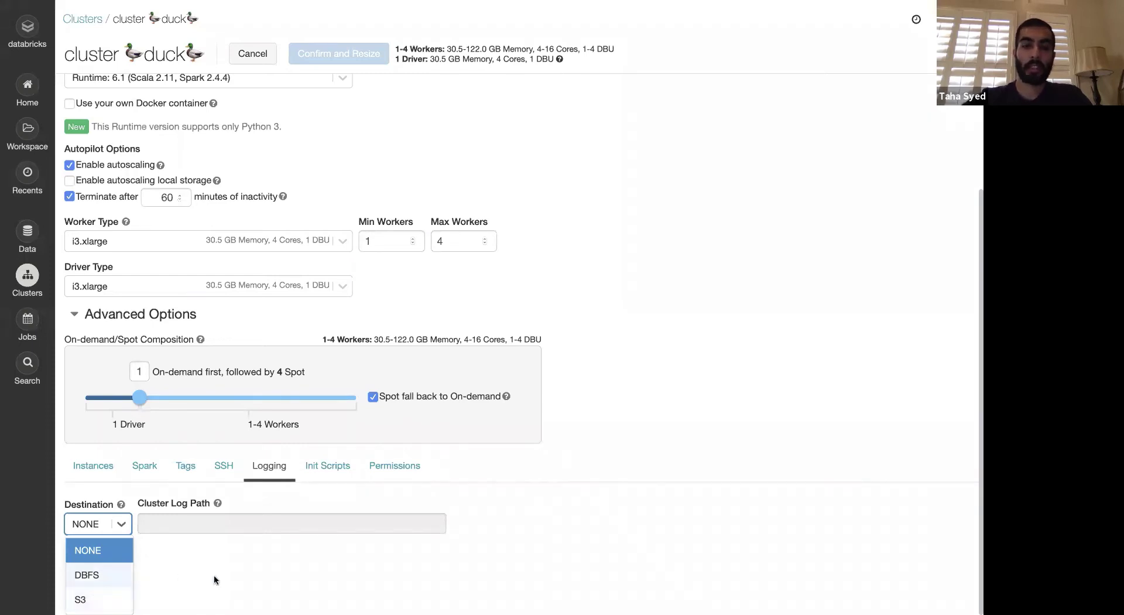
{"action": "scroll", "coordinate": [213, 574], "scroll_direction": "up", "scroll_amount": 1}
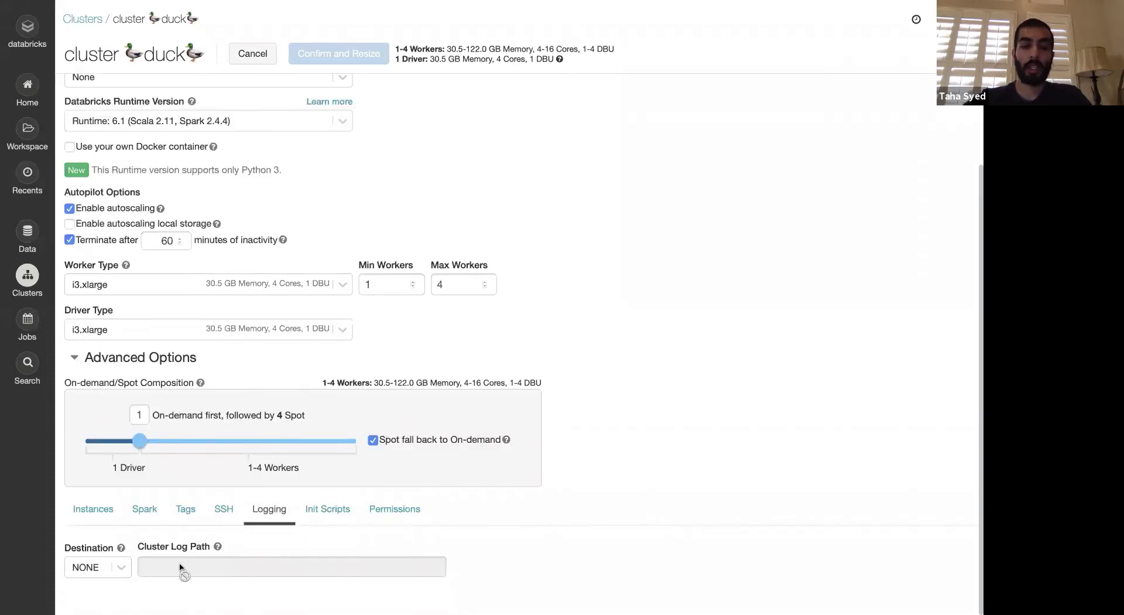
{"action": "scroll", "coordinate": [278, 244], "scroll_direction": "up", "scroll_amount": 4}
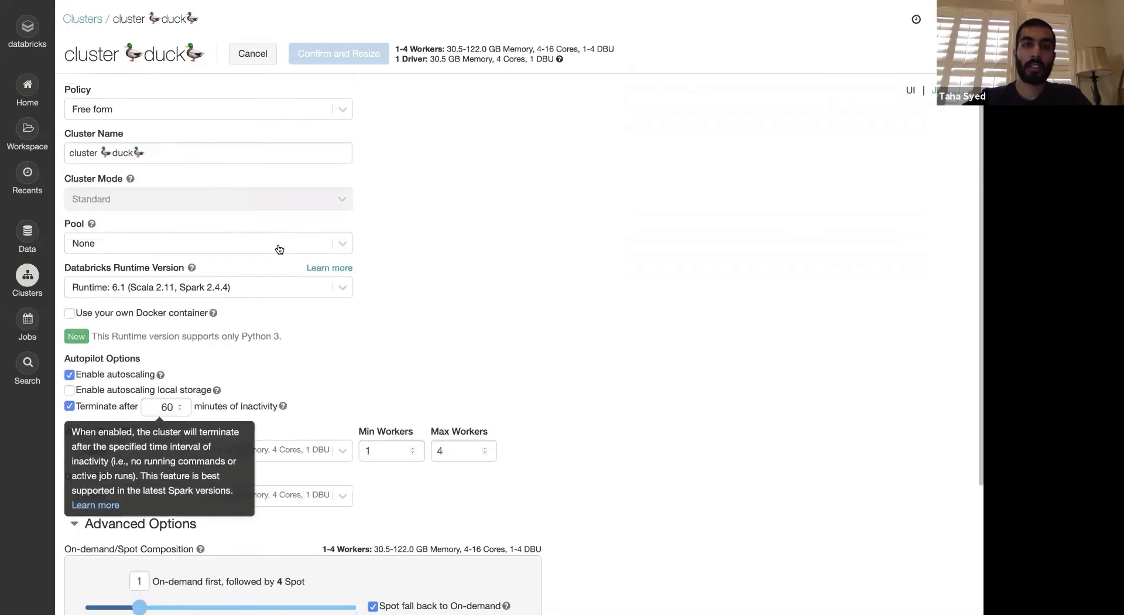
{"action": "left_click", "coordinate": [253, 53]}
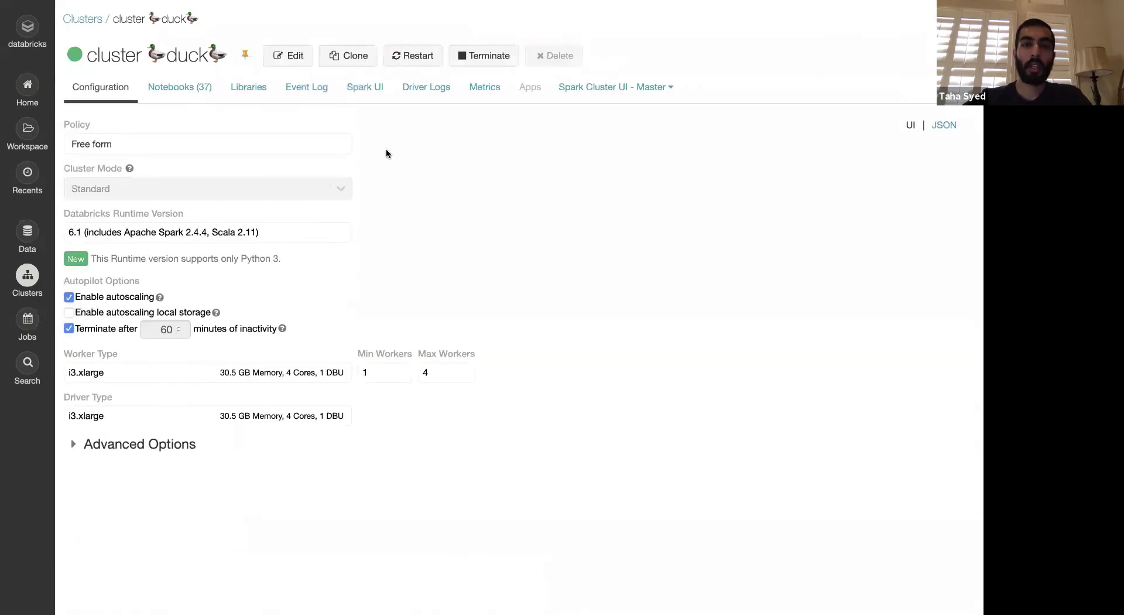
View the cluster's driver logs and its Spark UI
{"action": "left_click", "coordinate": [425, 88]}
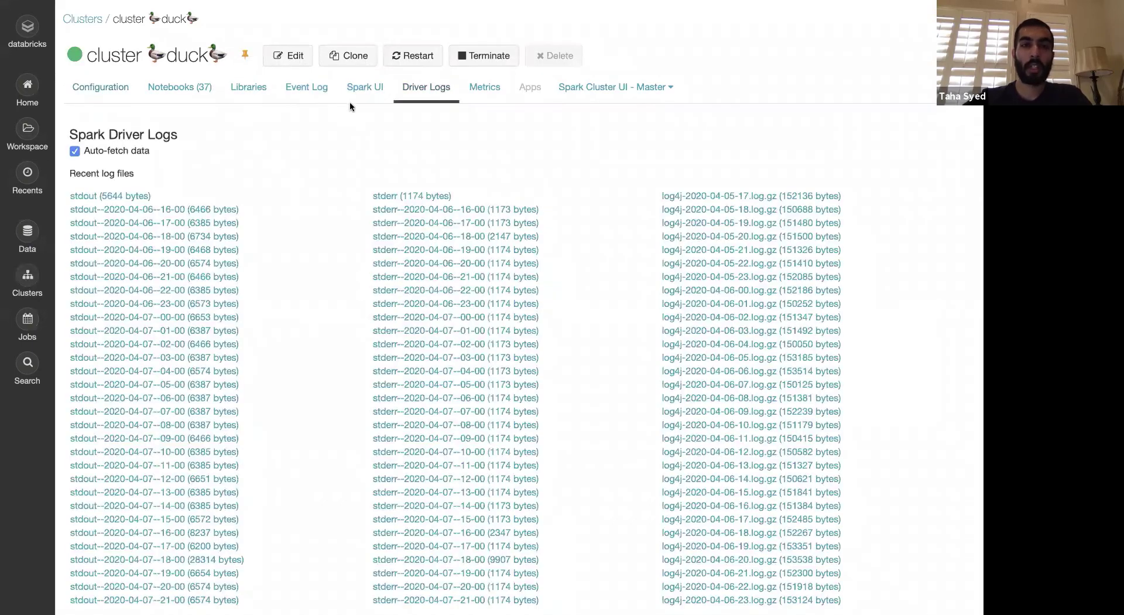
{"action": "left_click", "coordinate": [361, 93]}
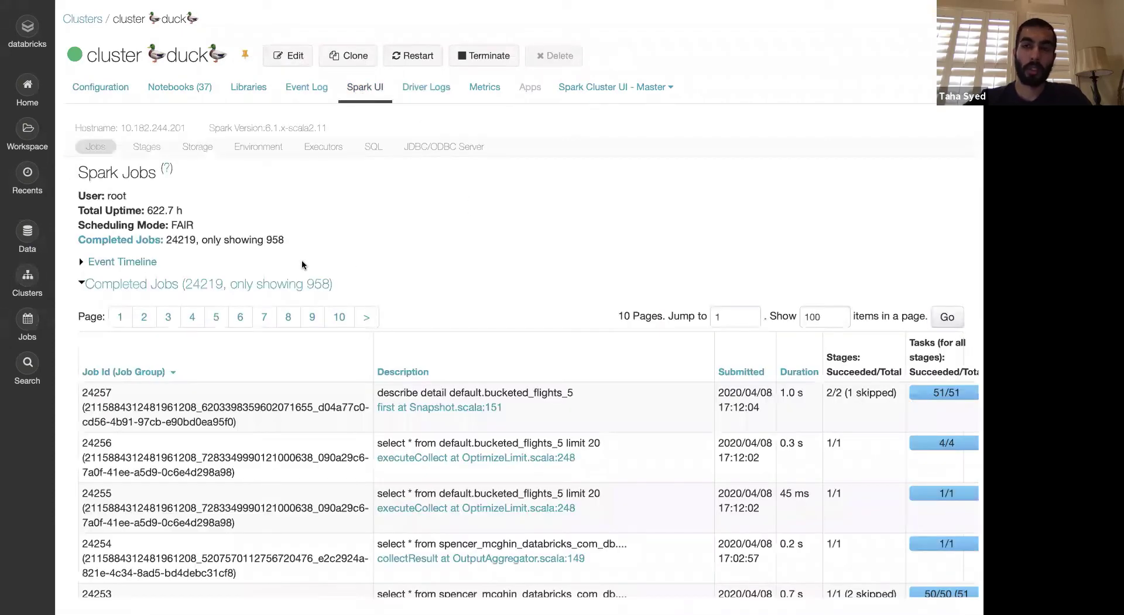
Return to the Admin Console, revisit the workspace storage settings and open the access control settings
{"action": "left_click", "coordinate": [28, 28]}
{"action": "left_click", "coordinate": [970, 21]}
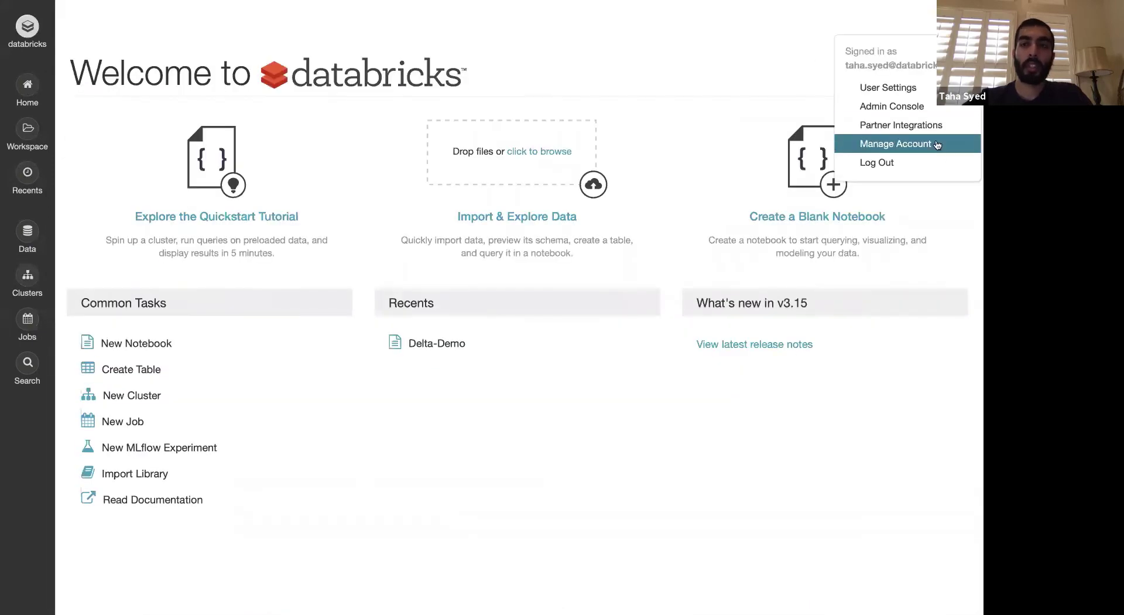
{"action": "left_click", "coordinate": [934, 107]}
{"action": "left_click", "coordinate": [302, 49]}
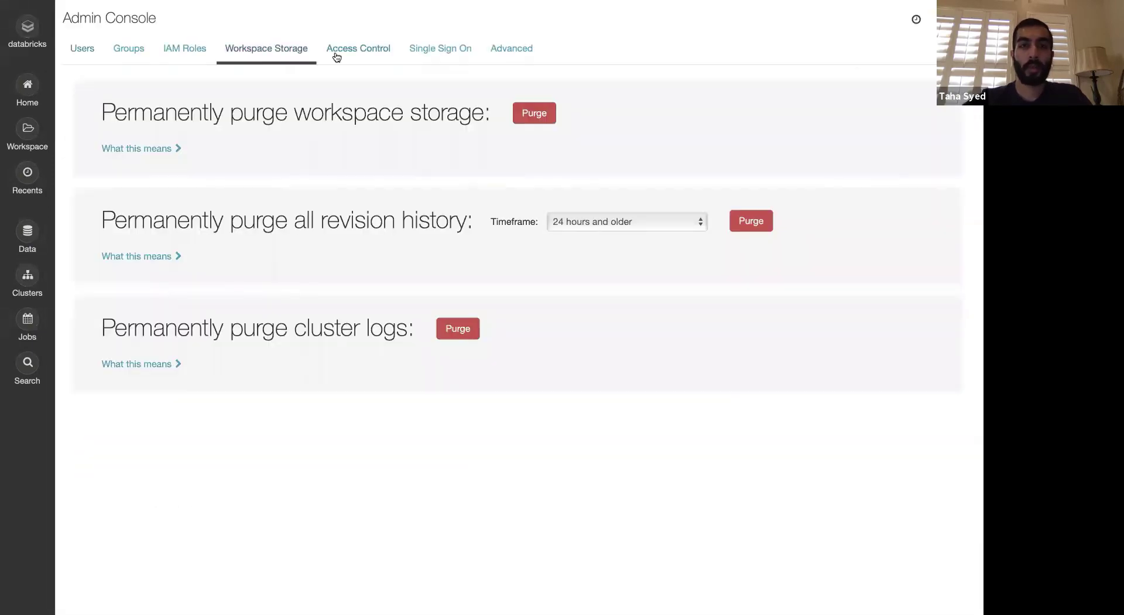
{"action": "left_click", "coordinate": [337, 55]}
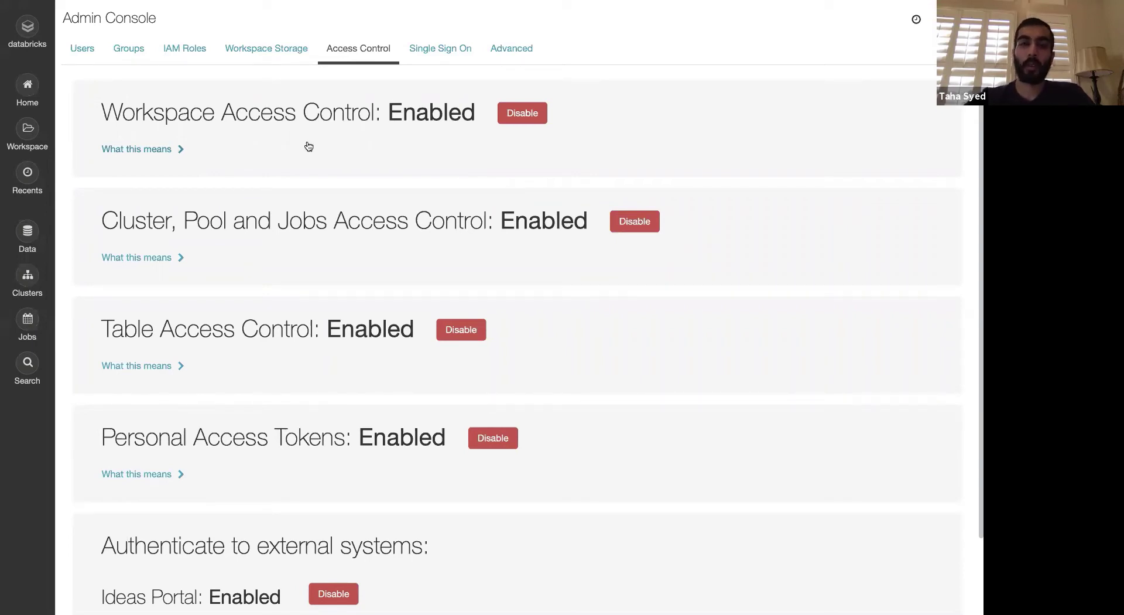
Examine the permission settings of the 2019-07-03 - Amazon Redshift Example notebook in the home folder and close them
{"action": "left_click", "coordinate": [25, 87]}
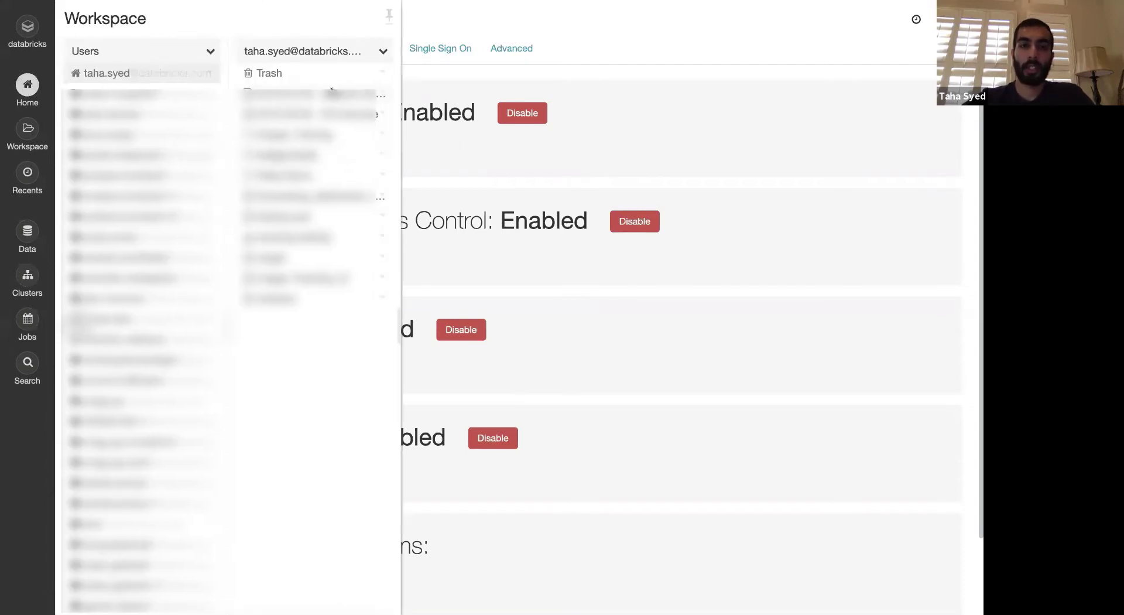
{"action": "left_click", "coordinate": [385, 96]}
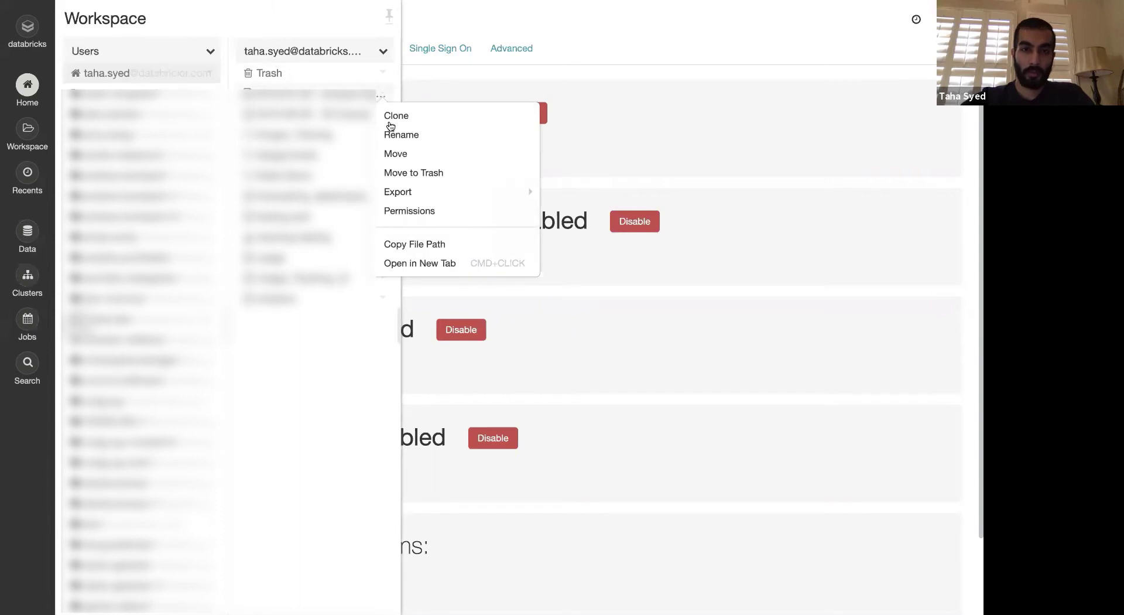
{"action": "left_click", "coordinate": [406, 212]}
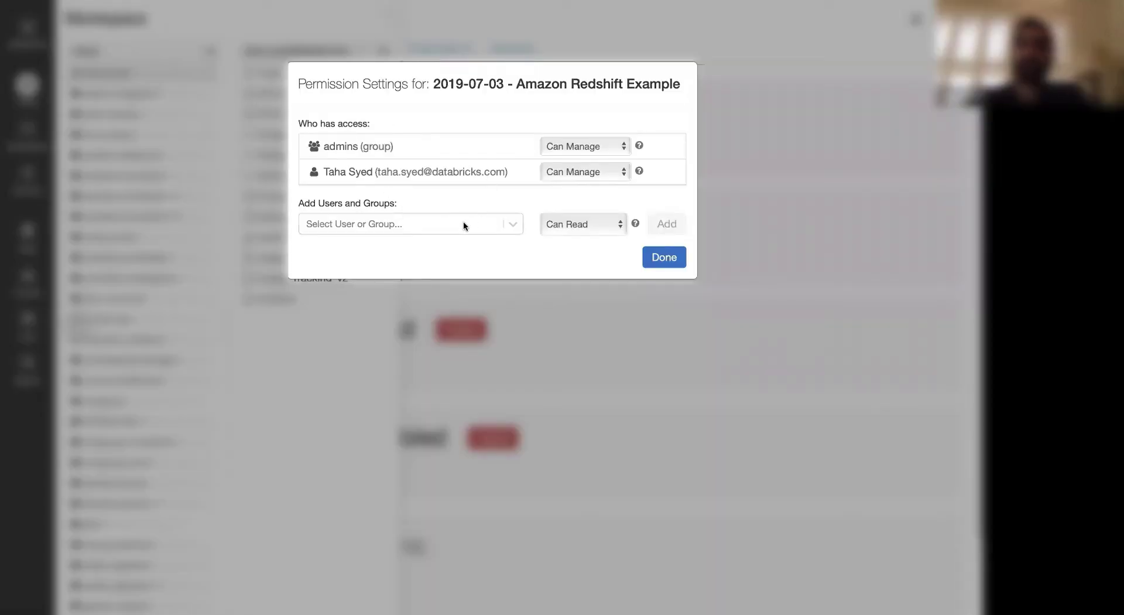
{"action": "left_click", "coordinate": [655, 258]}
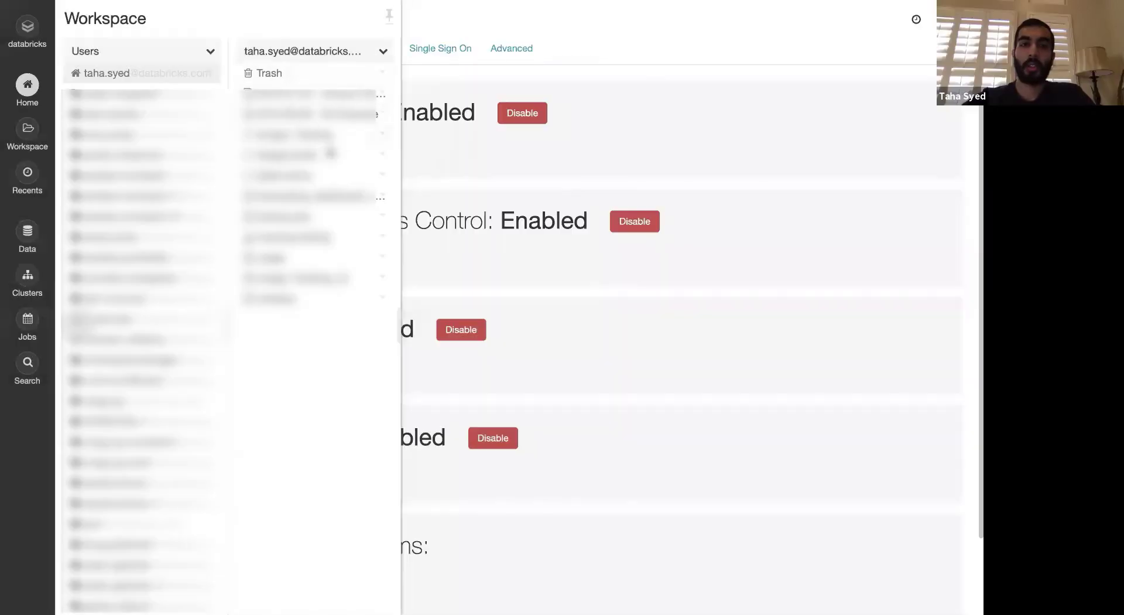
Examine the permission settings of the Amgen_Training folder, close them and return to the access control settings
{"action": "left_click", "coordinate": [382, 138]}
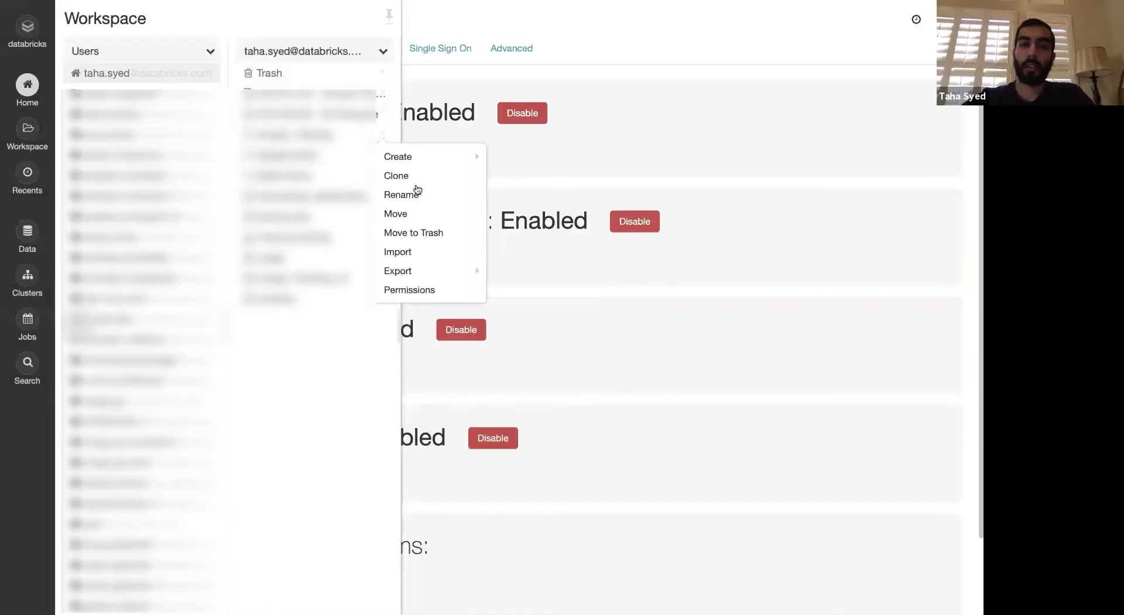
{"action": "left_click", "coordinate": [432, 291]}
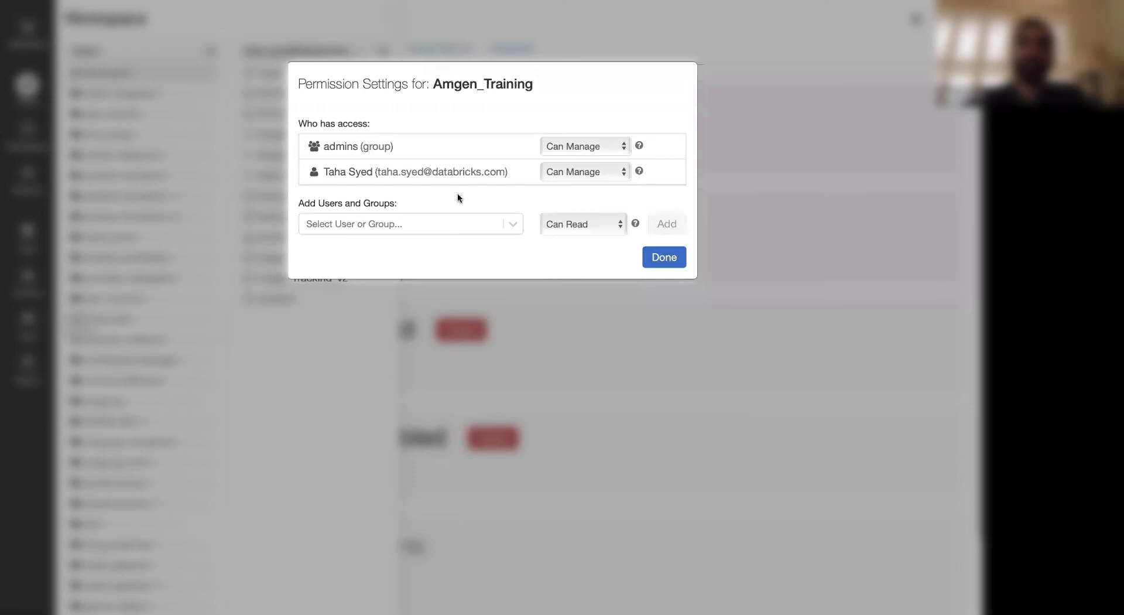
{"action": "left_click", "coordinate": [665, 258]}
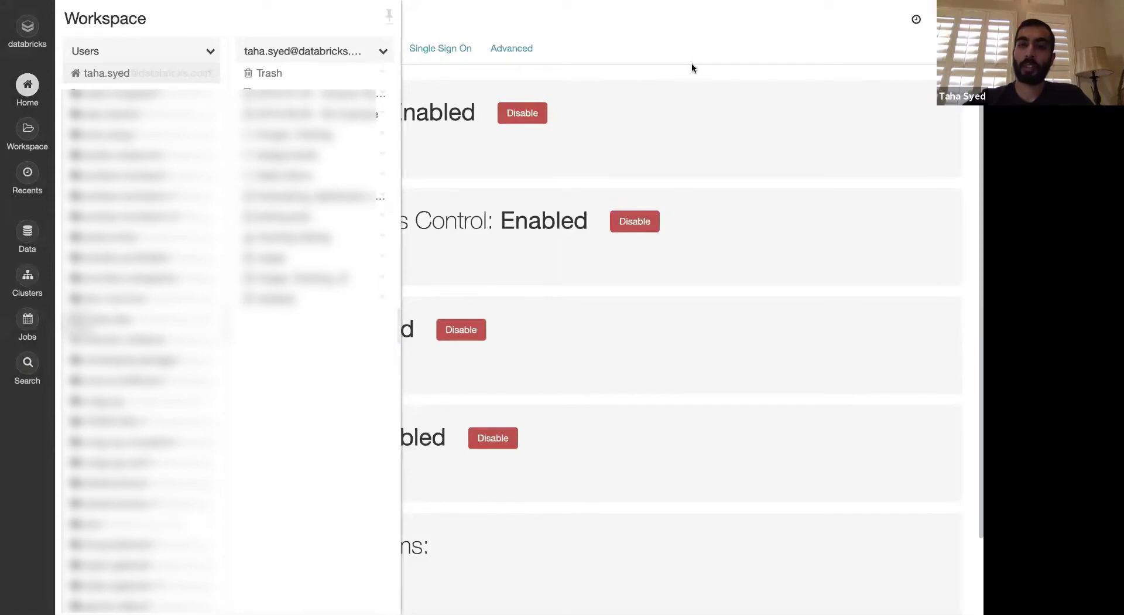
{"action": "left_click", "coordinate": [691, 64]}
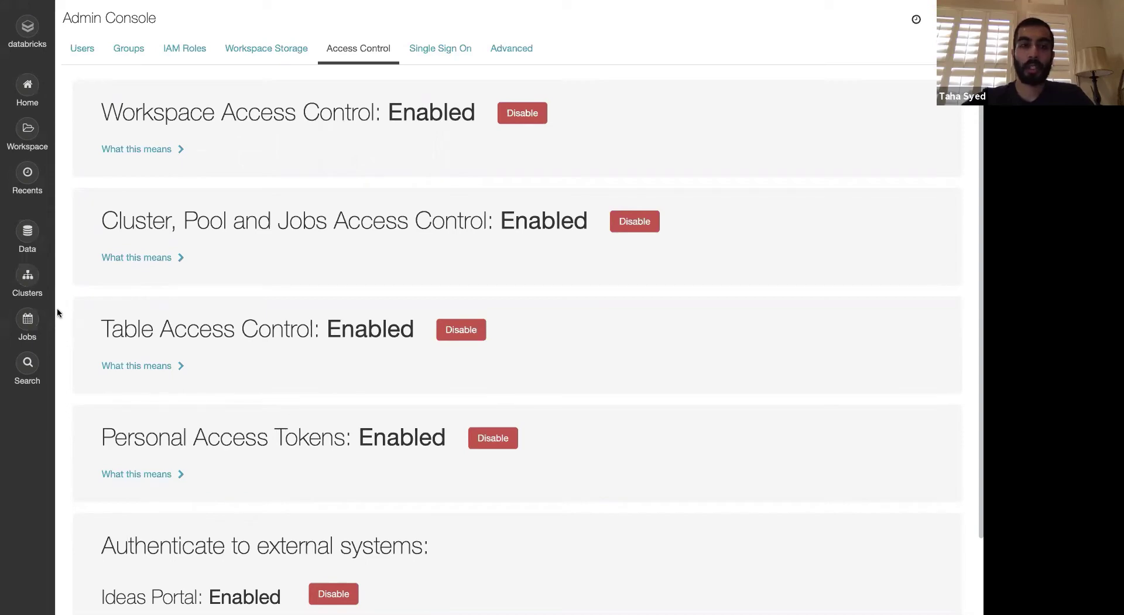
Open the cluster pools list and view the details of the pool with 2 minimum idle instances and a maximum capacity of 4
{"action": "left_click", "coordinate": [30, 278]}
{"action": "left_click", "coordinate": [139, 50]}
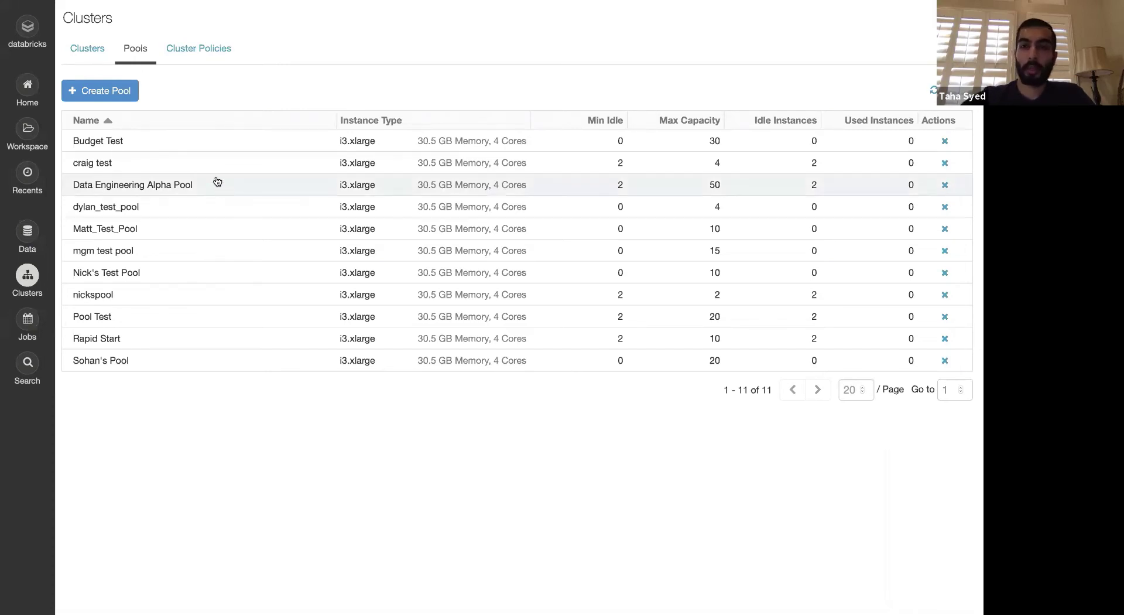
{"action": "left_click", "coordinate": [170, 160]}
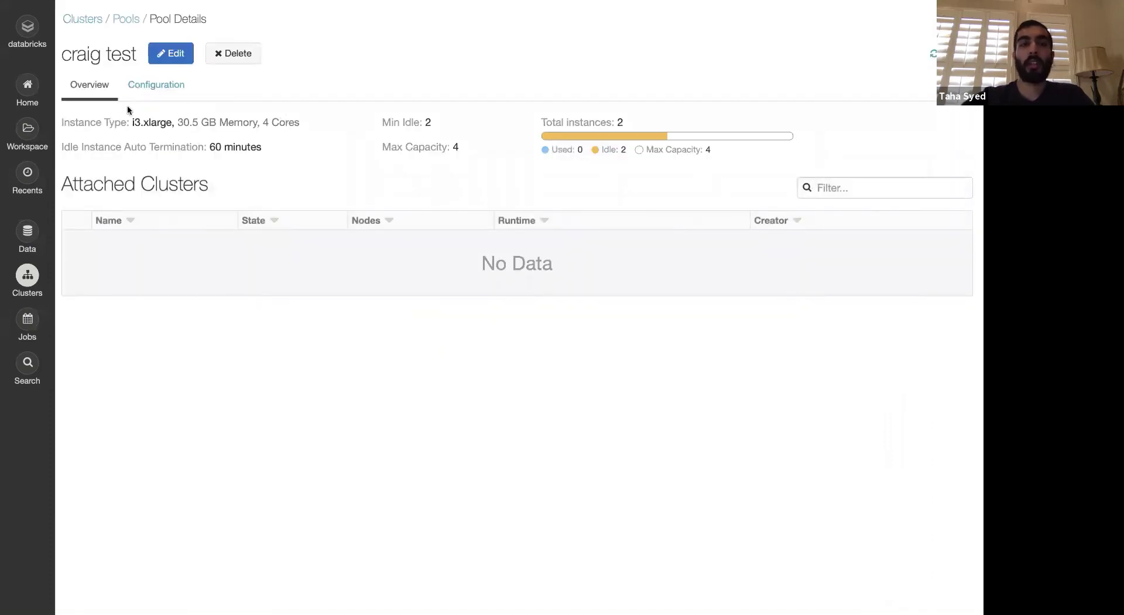
Examine the pool's instance type, idle instance auto termination, minimum idle and maximum capacity values, highlighting them in turn
{"action": "left_click_drag", "start_coordinate": [132, 122], "coordinate": [297, 124]}
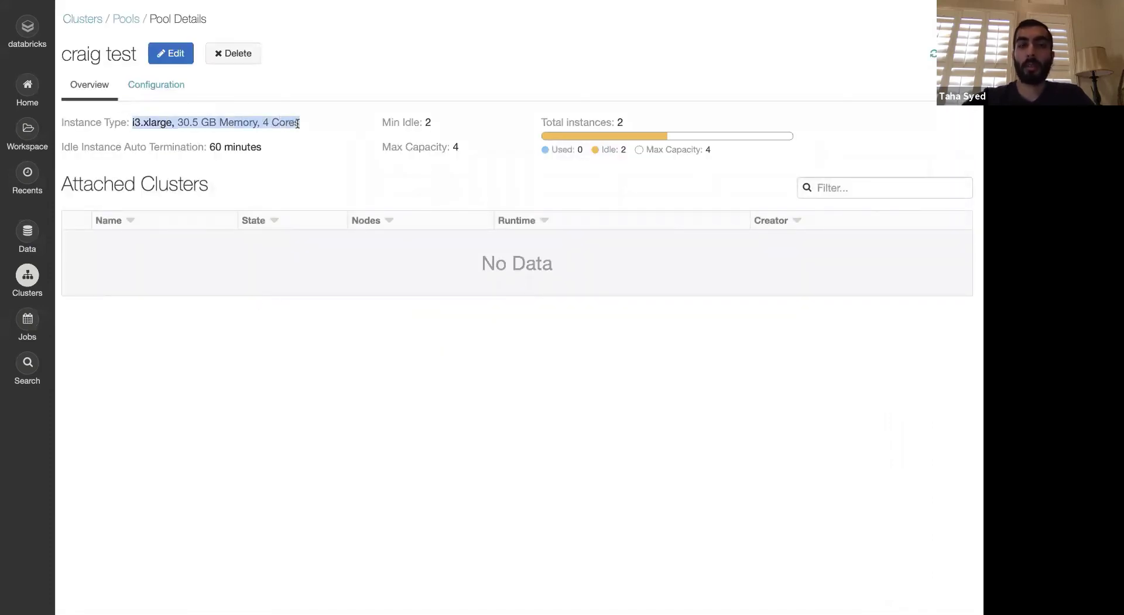
{"action": "left_click", "coordinate": [297, 123]}
{"action": "left_click_drag", "start_coordinate": [210, 141], "coordinate": [274, 152]}
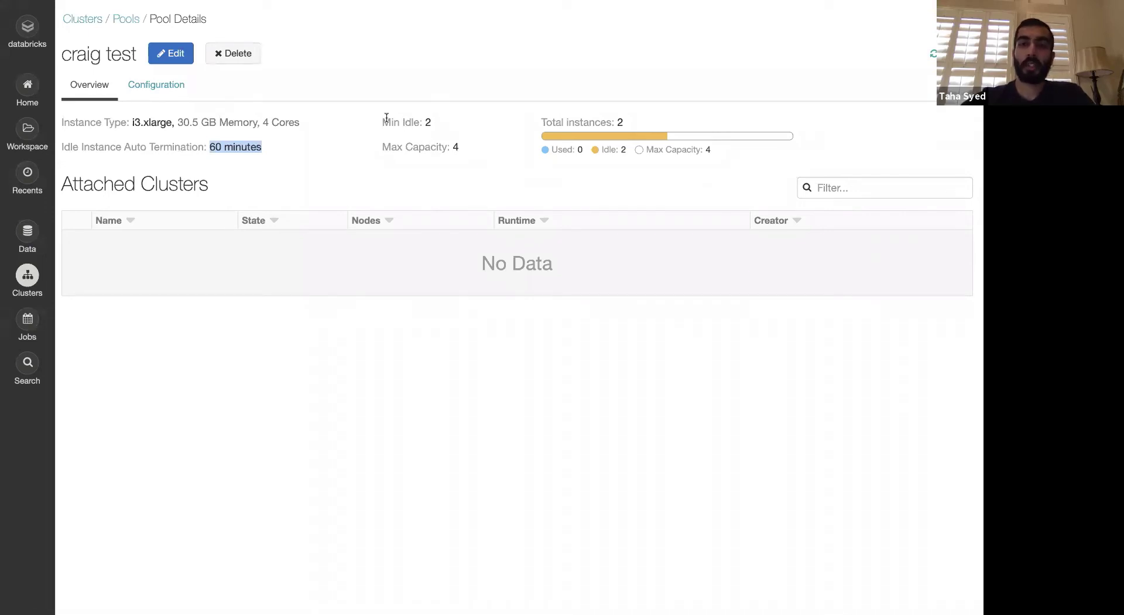
{"action": "left_click_drag", "start_coordinate": [382, 116], "coordinate": [450, 127]}
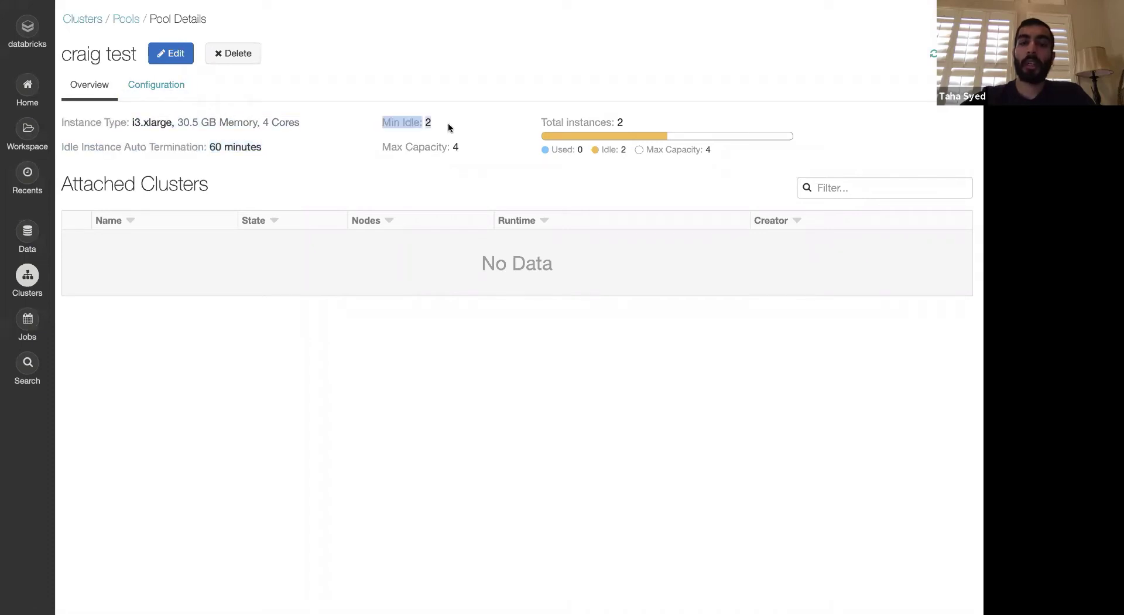
{"action": "left_click", "coordinate": [408, 149]}
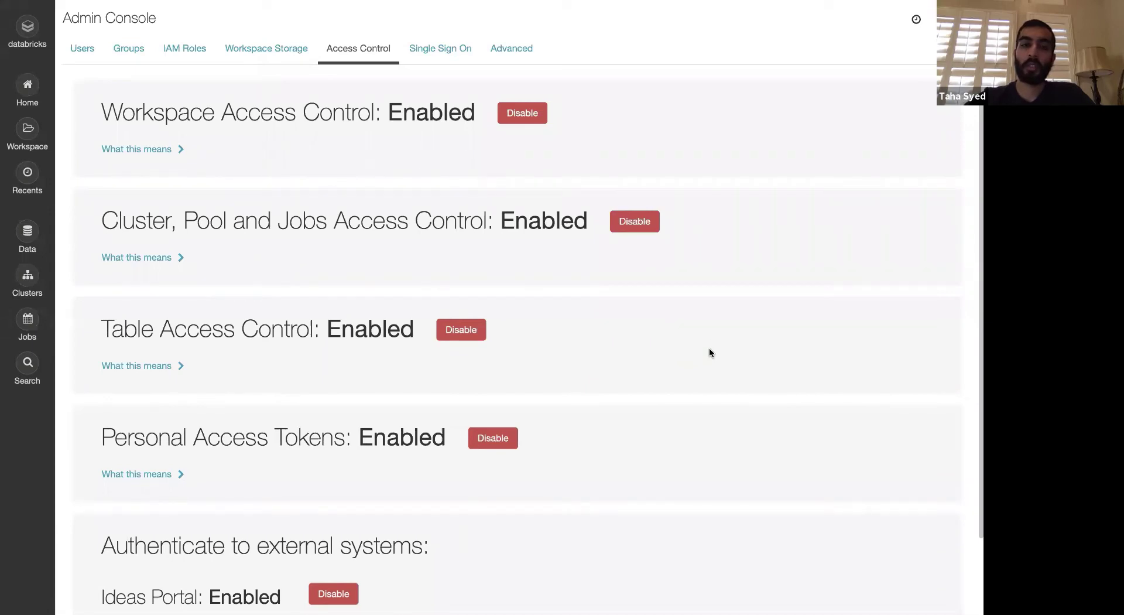
Review the Admin Console's access control settings through external system authentication and open the Single Sign-On configuration
{"action": "scroll", "coordinate": [710, 351], "scroll_direction": "down", "scroll_amount": 3}
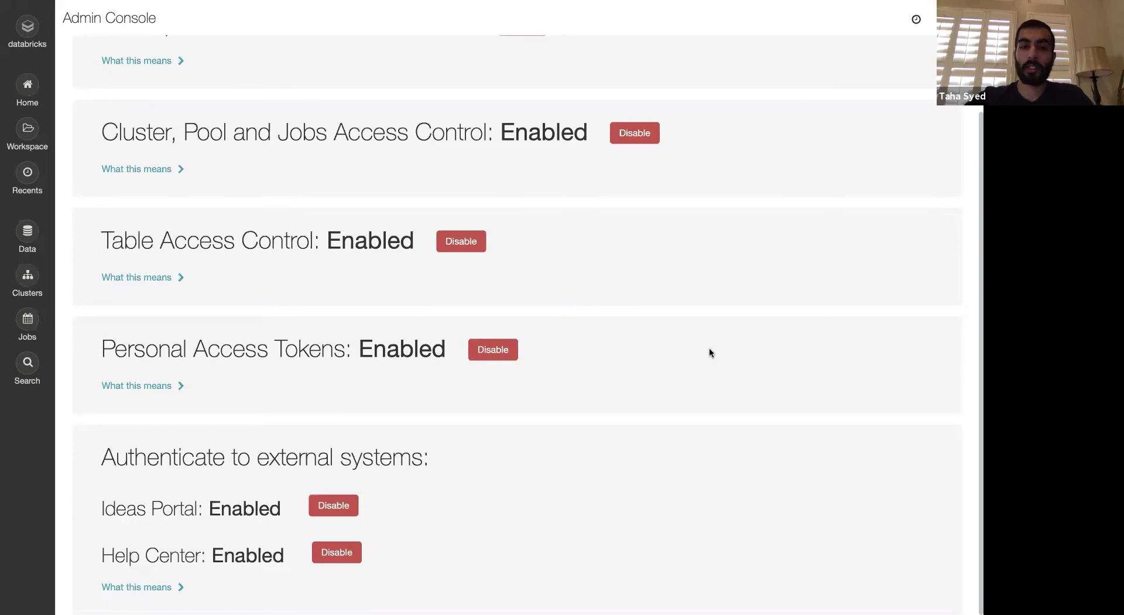
{"action": "scroll", "coordinate": [709, 351], "scroll_direction": "up", "scroll_amount": 3}
{"action": "left_click", "coordinate": [423, 54]}
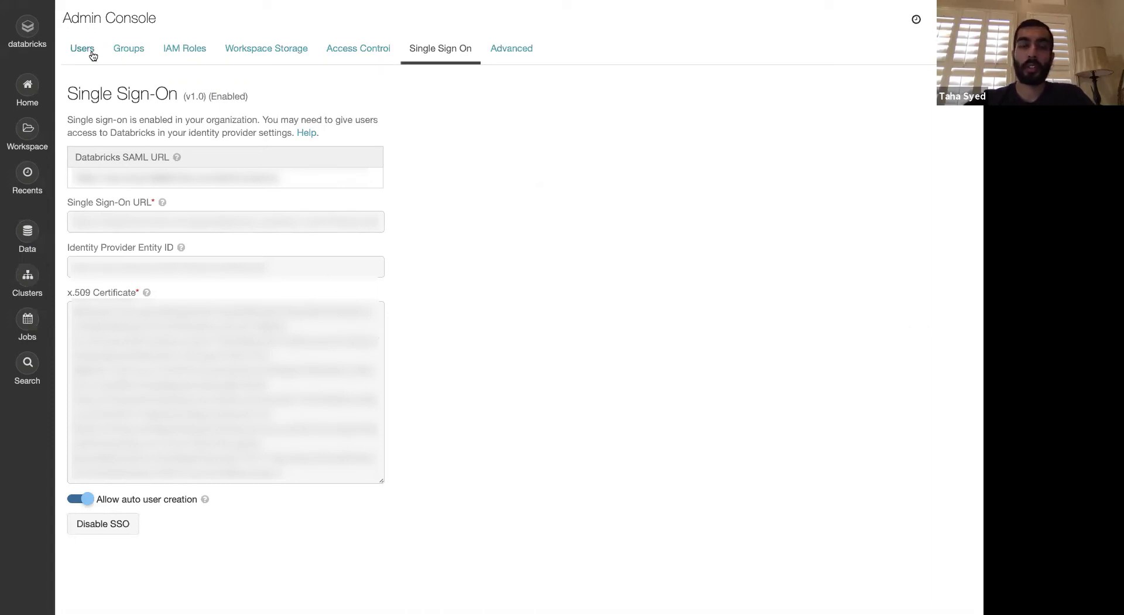
Open the Admin Console's advanced settings and review the runtime, container, analytics and security prevention options
{"action": "left_click", "coordinate": [511, 48]}
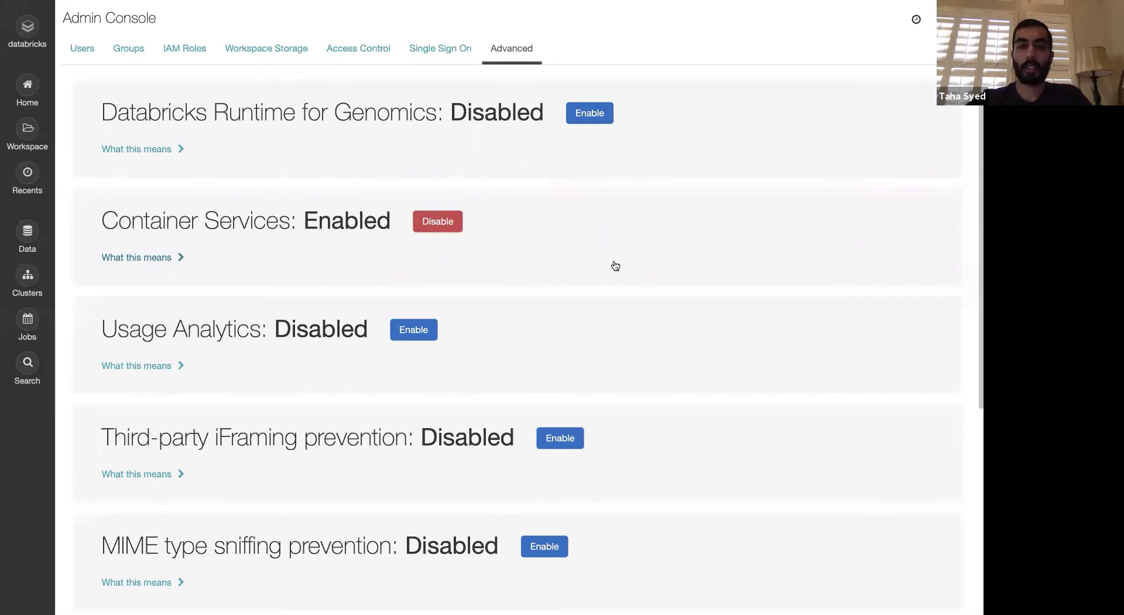
{"action": "scroll", "coordinate": [616, 266], "scroll_direction": "down", "scroll_amount": 2}
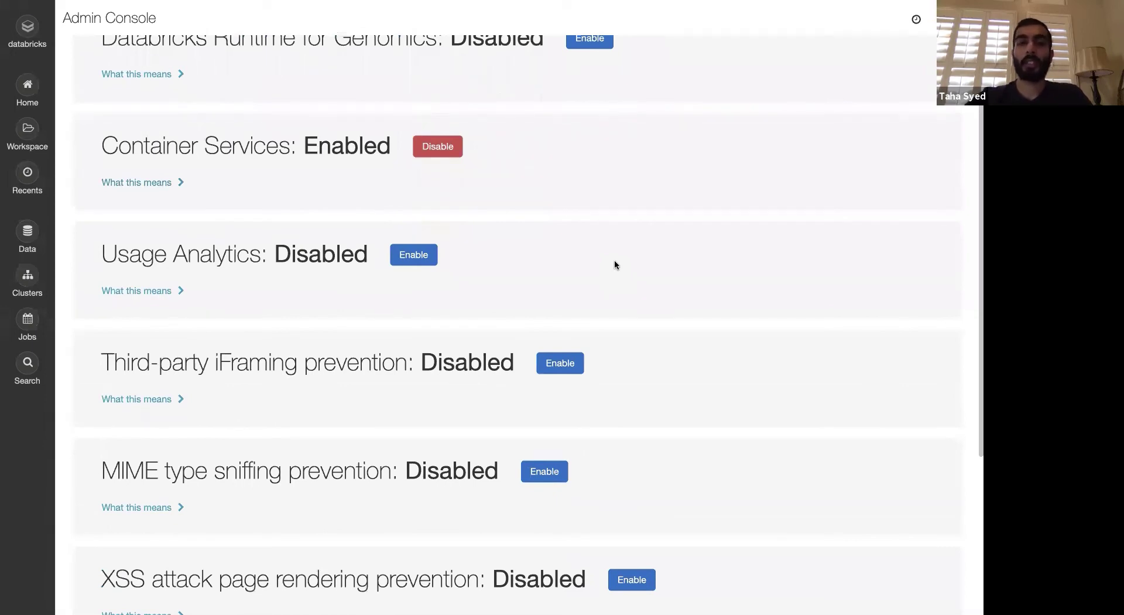
{"action": "scroll", "coordinate": [614, 265], "scroll_direction": "up", "scroll_amount": 2}
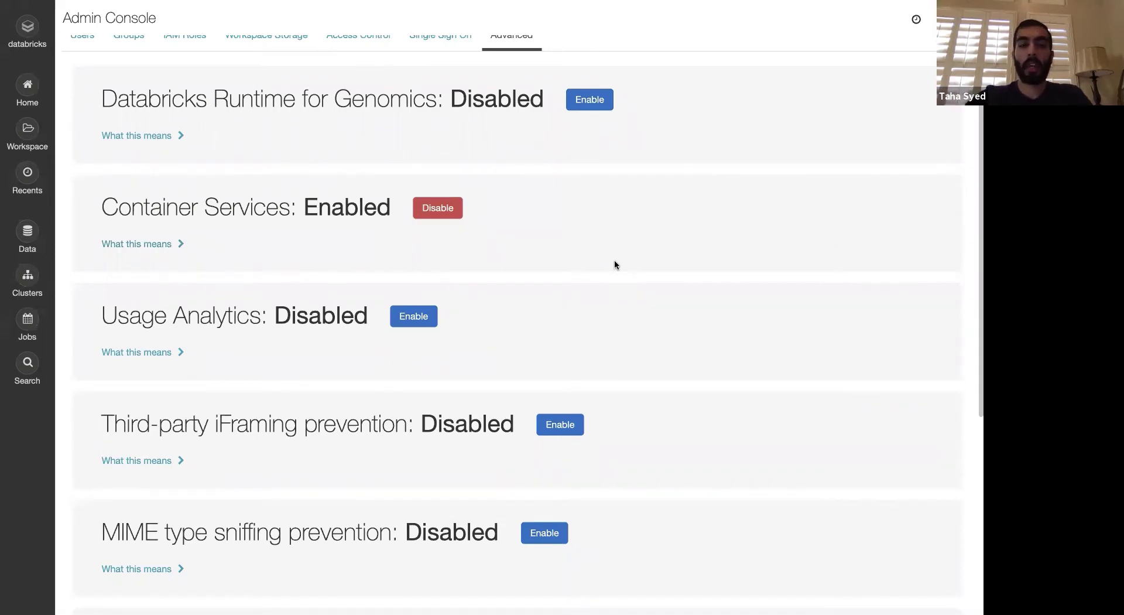
Open the new cluster form and review the full list of available Databricks Runtime versions
{"action": "scroll", "coordinate": [614, 265], "scroll_direction": "down", "scroll_amount": 1}
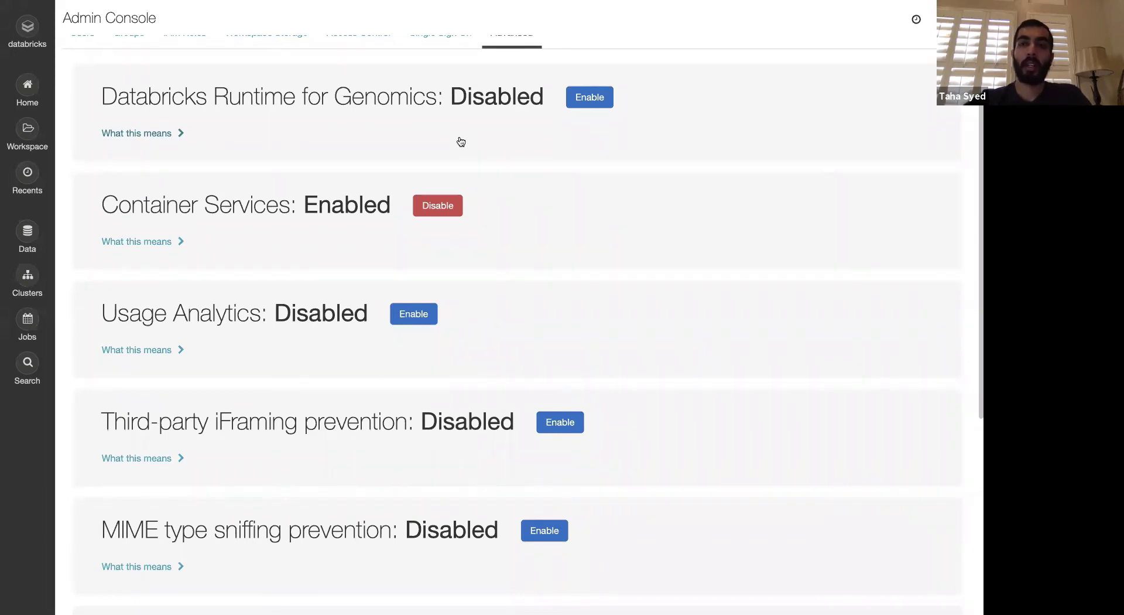
{"action": "left_click", "coordinate": [28, 284]}
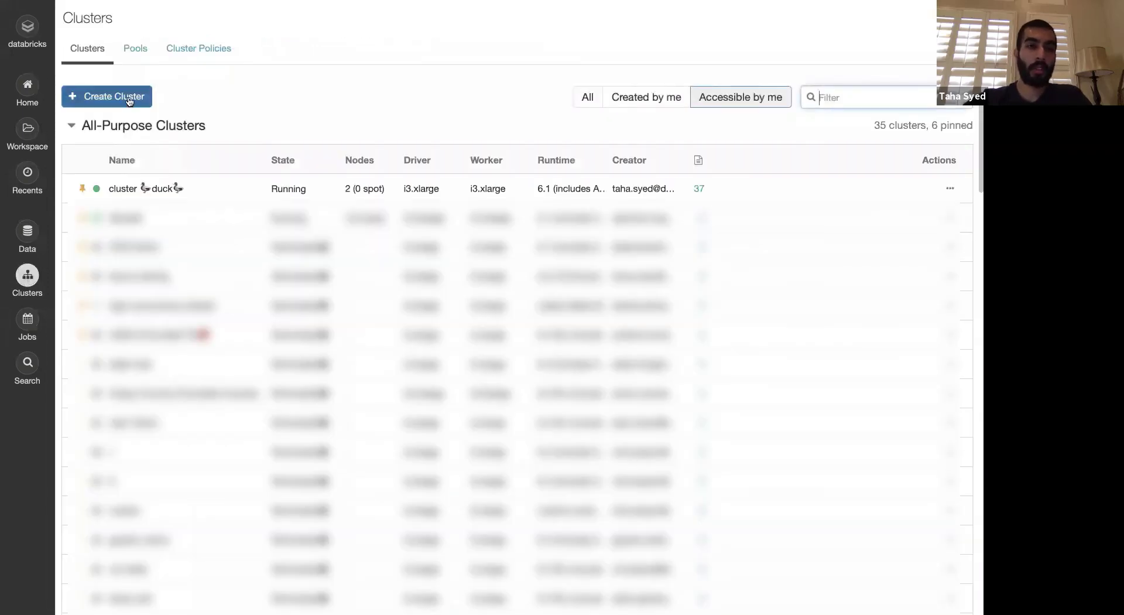
{"action": "left_click", "coordinate": [129, 97]}
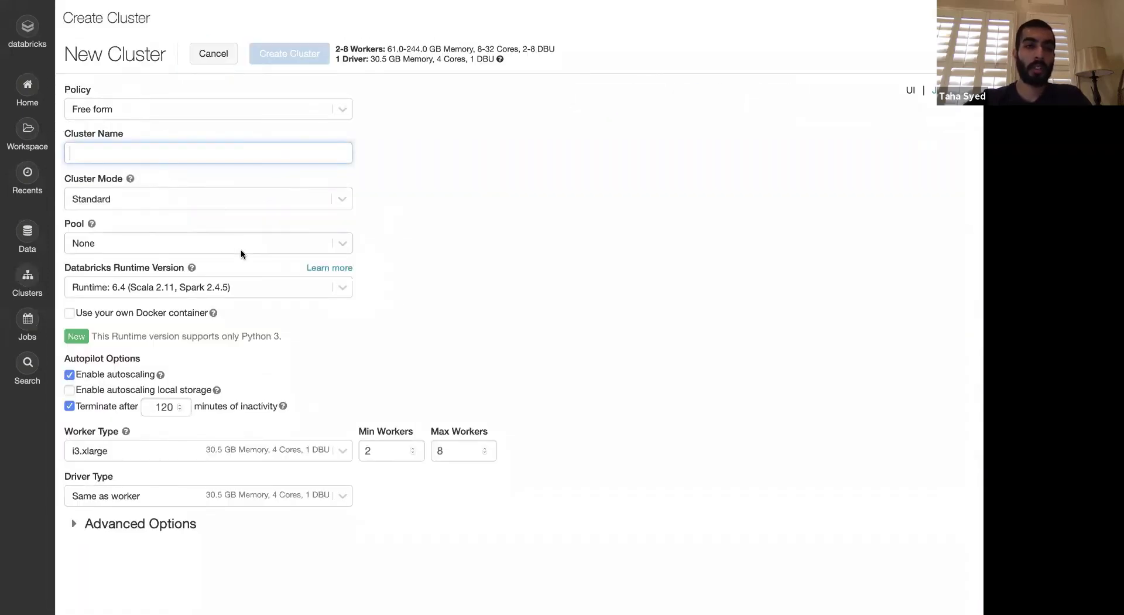
{"action": "left_click", "coordinate": [342, 288]}
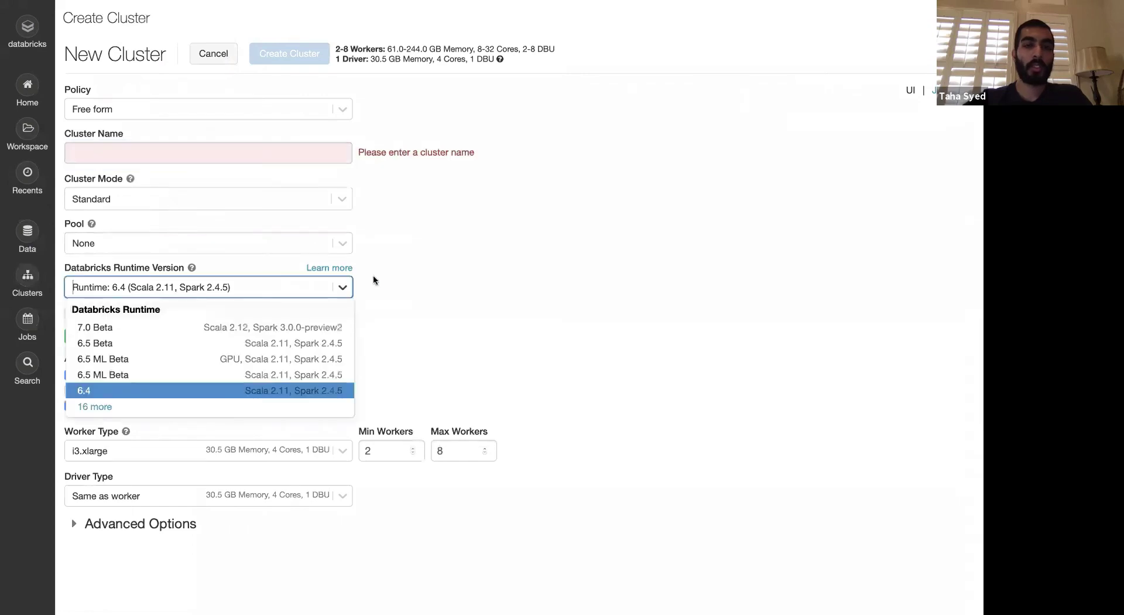
{"action": "left_click", "coordinate": [118, 406]}
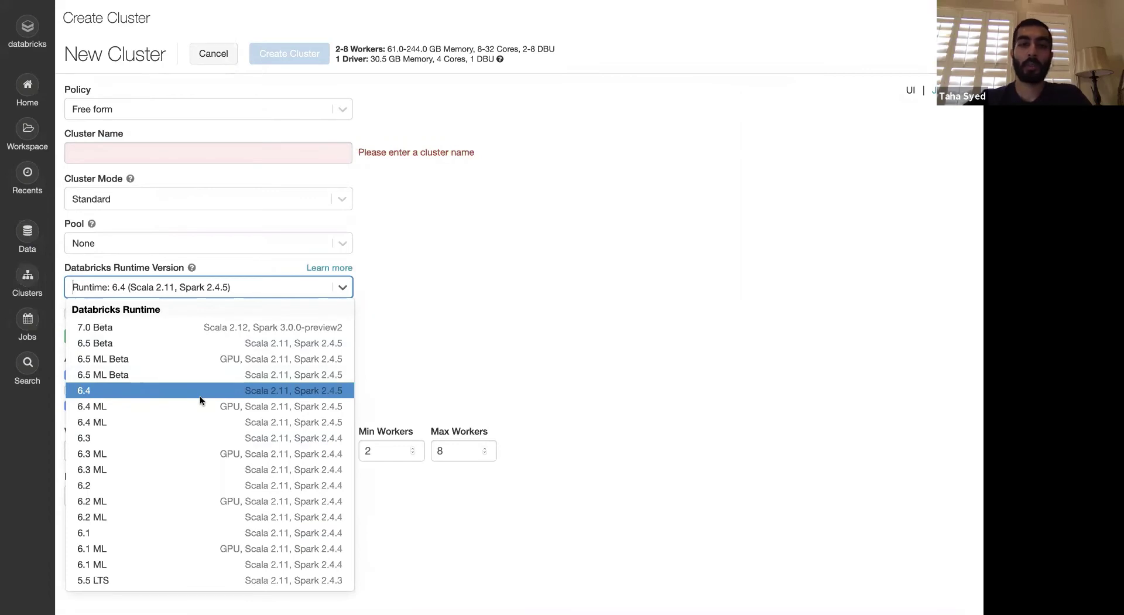
{"action": "scroll", "coordinate": [194, 438], "scroll_direction": "down", "scroll_amount": 2}
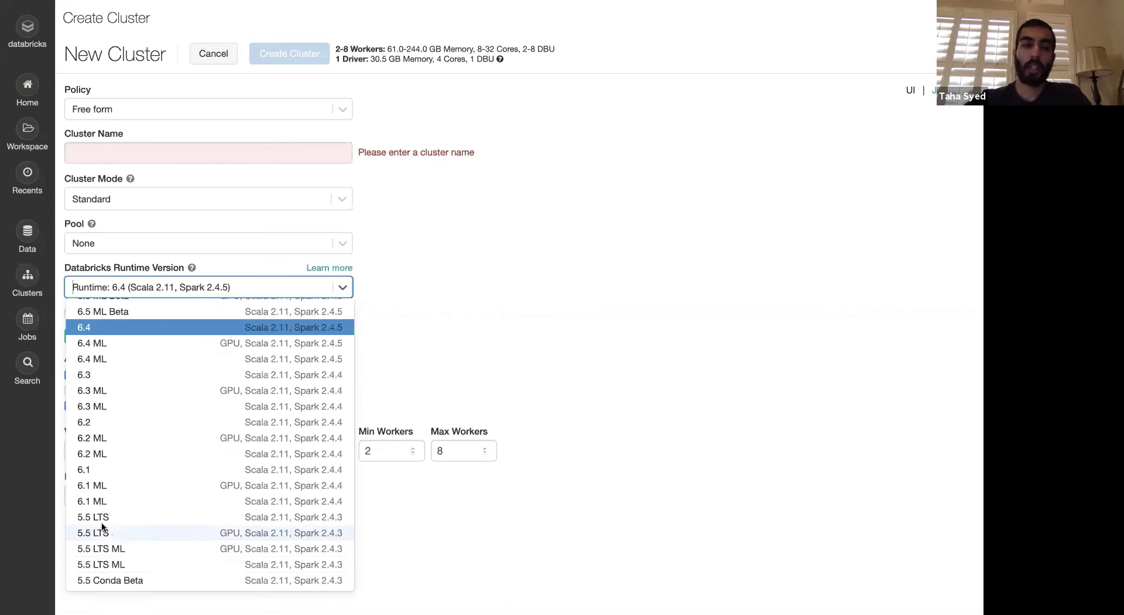
{"action": "scroll", "coordinate": [131, 483], "scroll_direction": "up", "scroll_amount": 1}
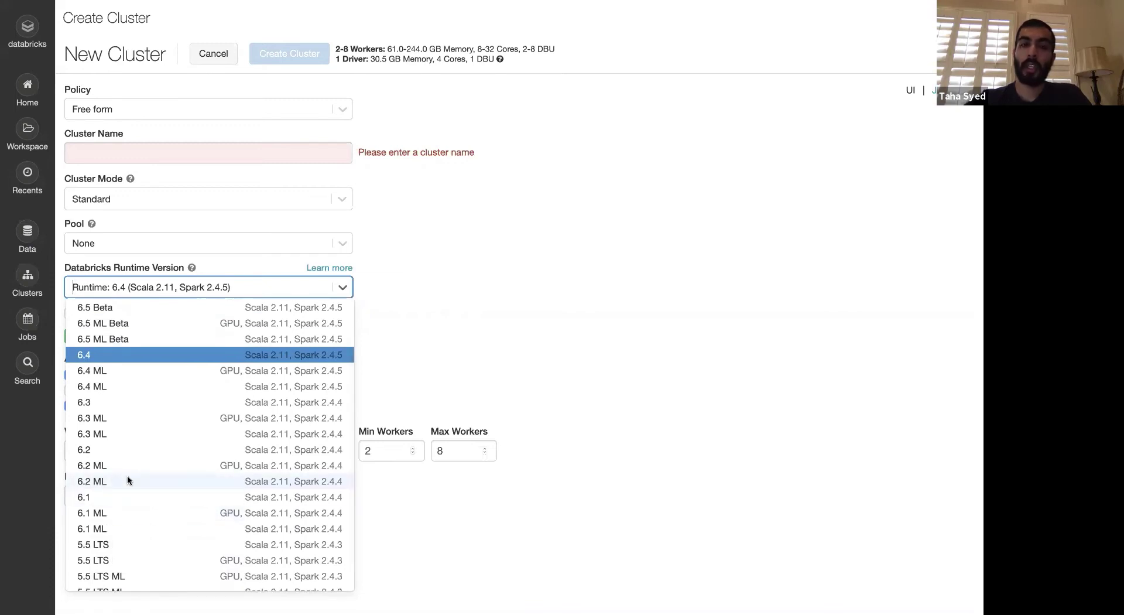
{"action": "left_click", "coordinate": [457, 338]}
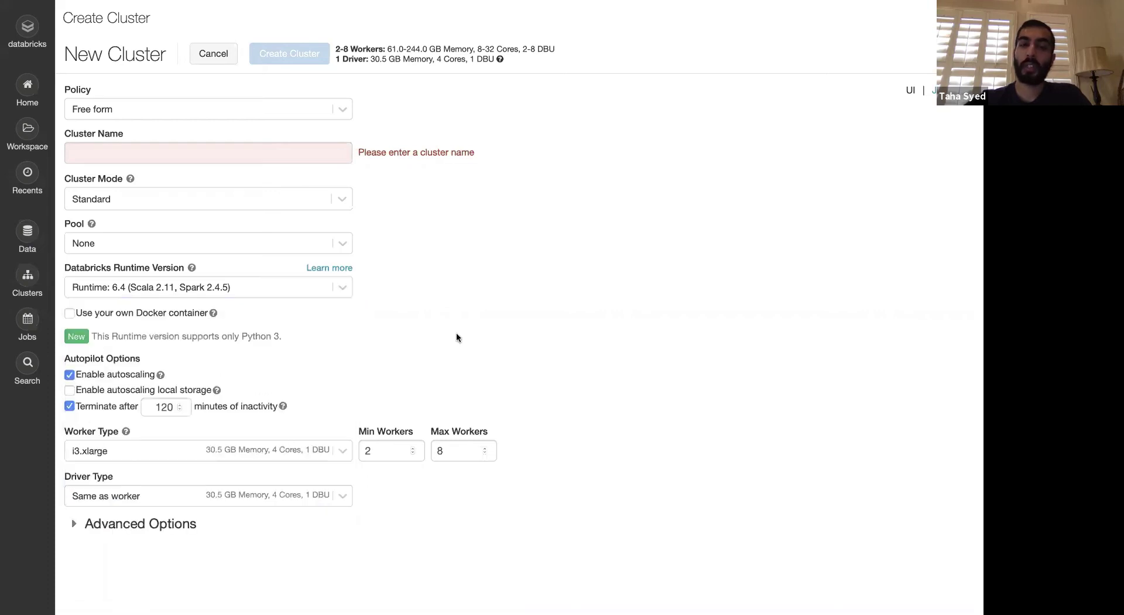
Review the full list of worker types for the new cluster, from memory optimized through compute optimized to GPU accelerated
{"action": "left_click", "coordinate": [242, 451]}
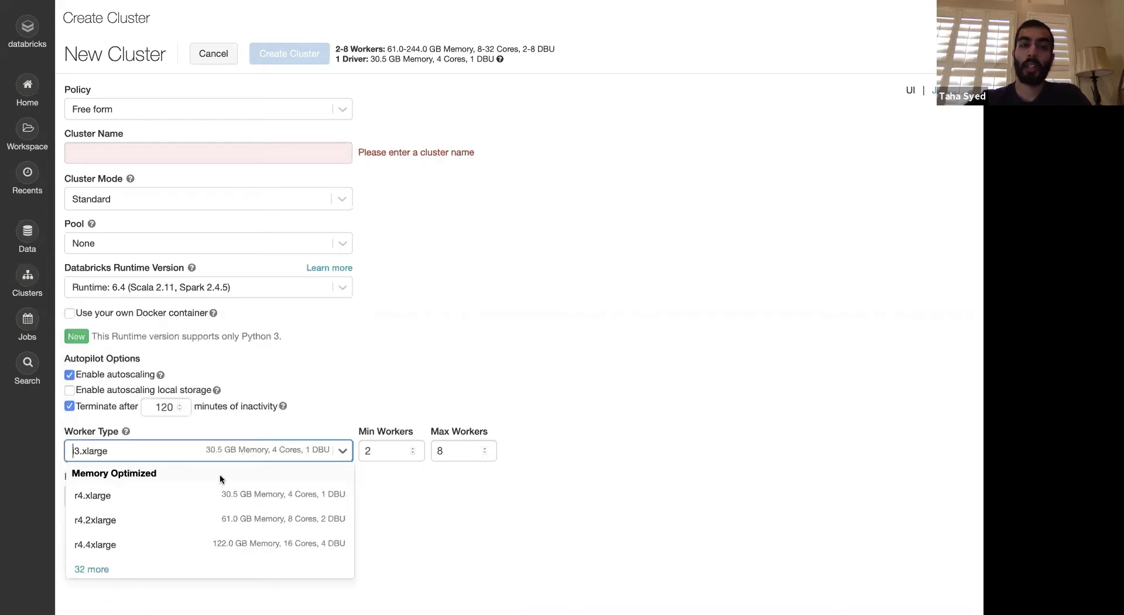
{"action": "left_click", "coordinate": [102, 570]}
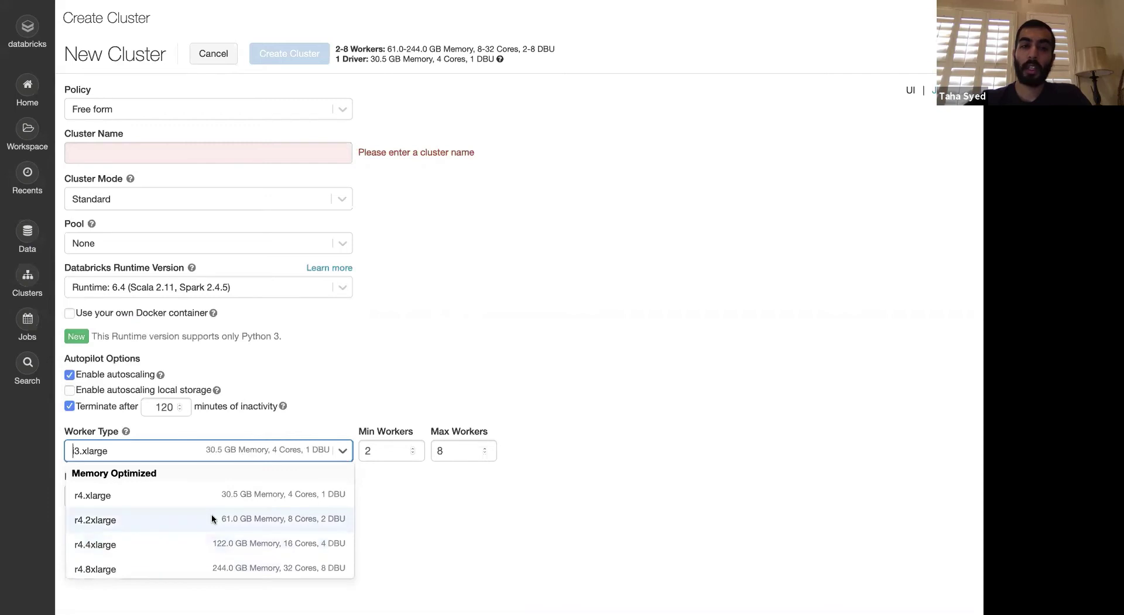
{"action": "scroll", "coordinate": [146, 515], "scroll_direction": "down", "scroll_amount": 5}
{"action": "scroll", "coordinate": [212, 518], "scroll_direction": "down", "scroll_amount": 10}
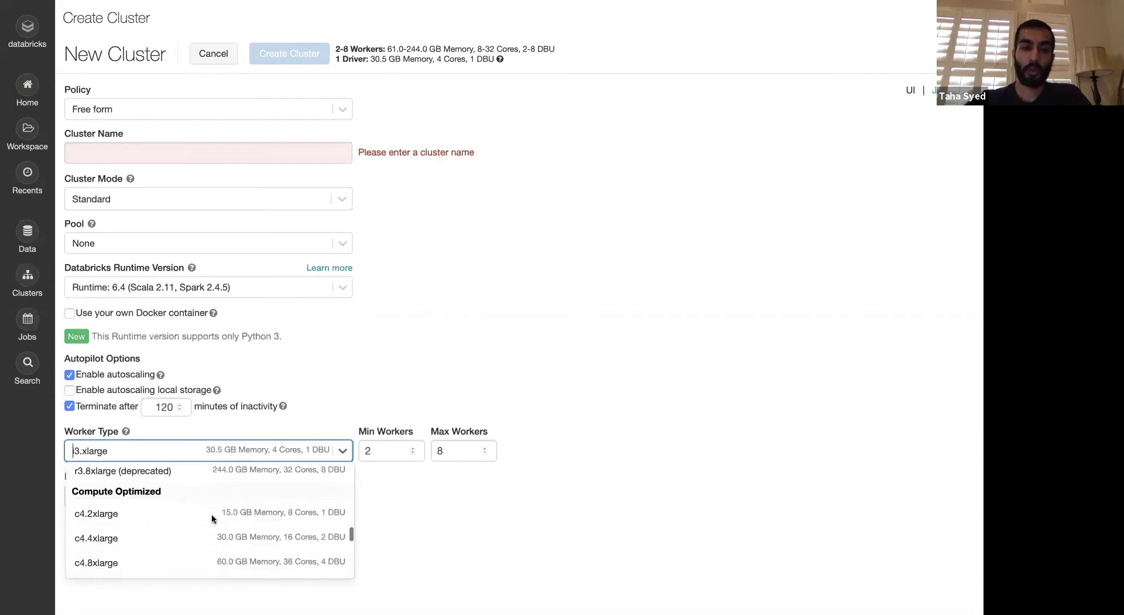
{"action": "scroll", "coordinate": [212, 519], "scroll_direction": "down", "scroll_amount": 1}
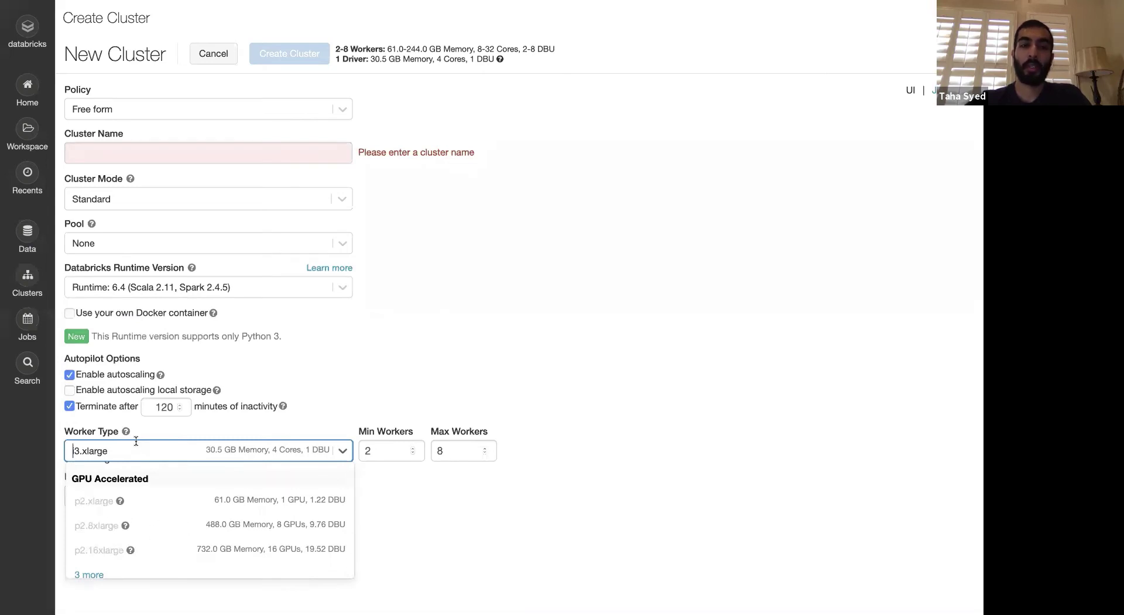
Try the GPU-based 6.5 ML Beta runtime for the new cluster and replace it with 7.0 Beta (Scala 2.12, Spark 3.0.0-preview2)
{"action": "left_click", "coordinate": [333, 286]}
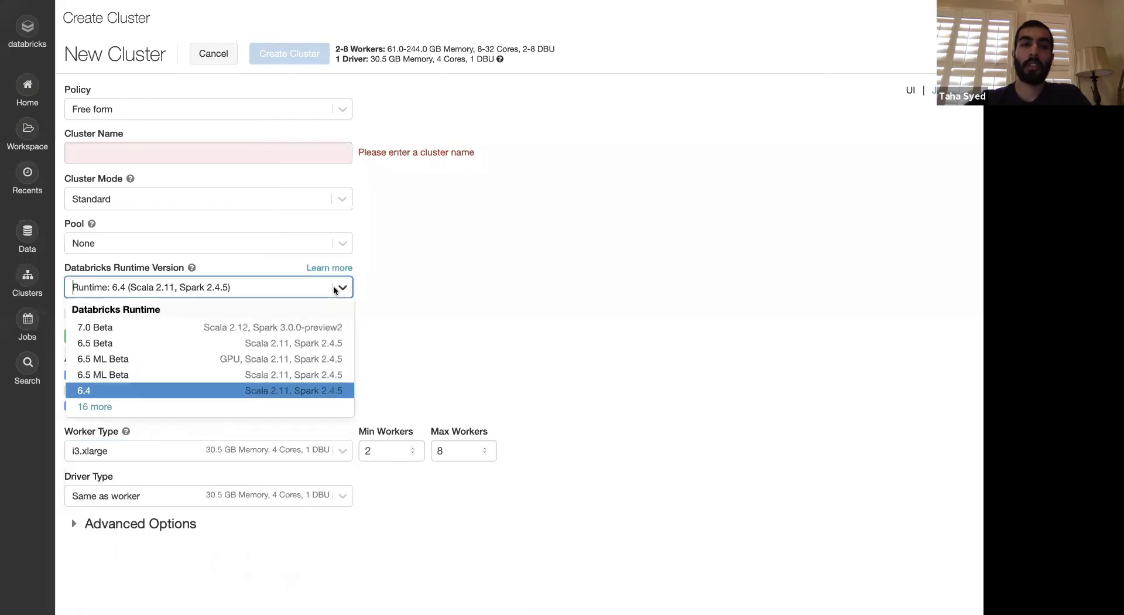
{"action": "left_click", "coordinate": [212, 360]}
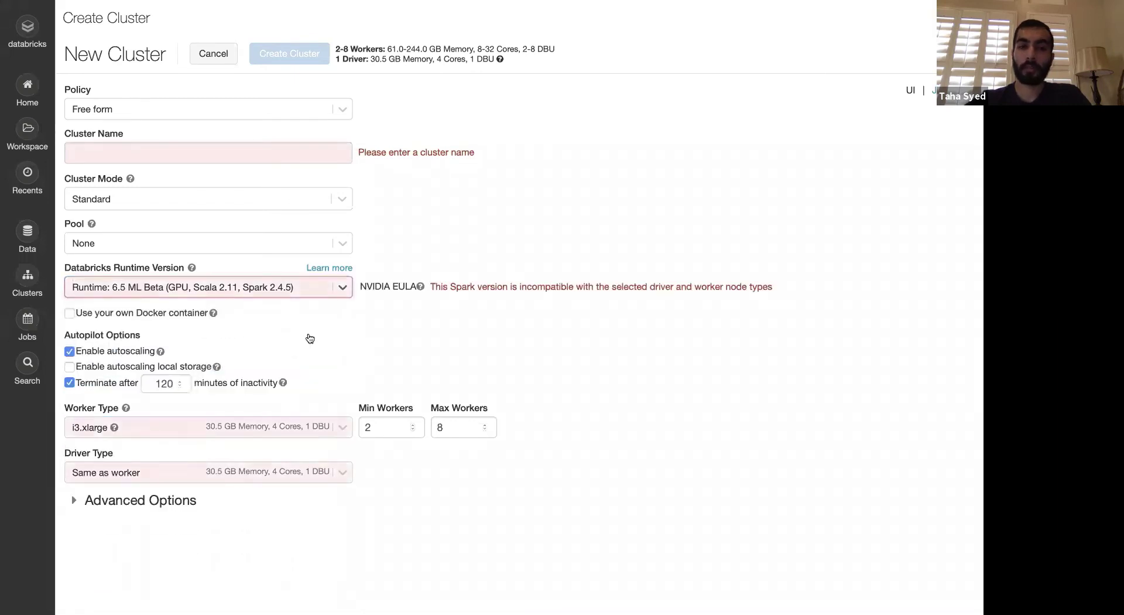
{"action": "left_click", "coordinate": [332, 288]}
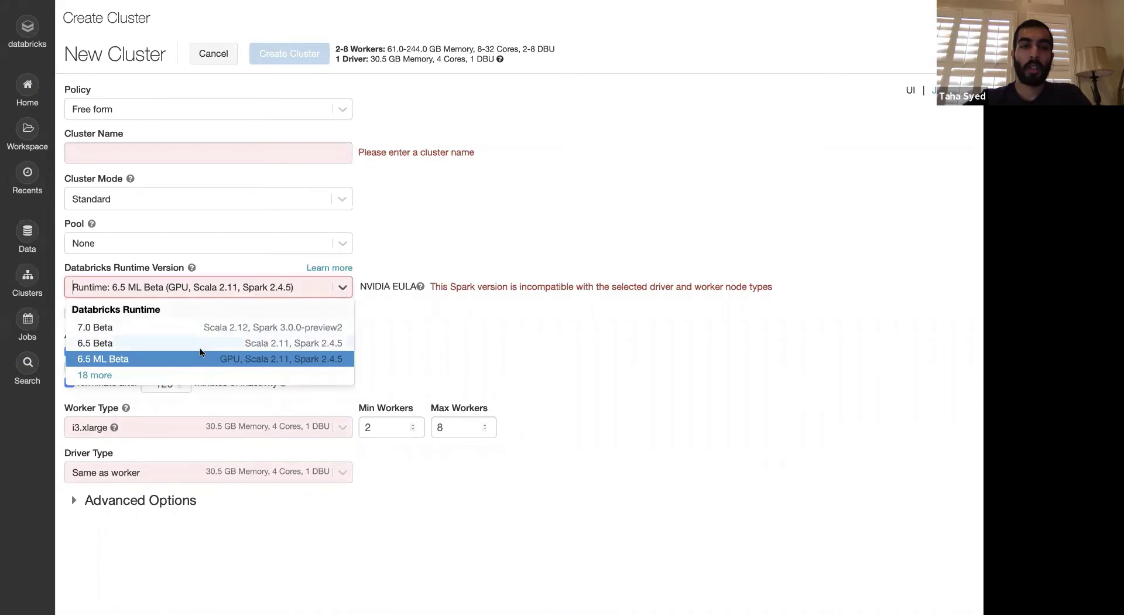
{"action": "left_click", "coordinate": [99, 375]}
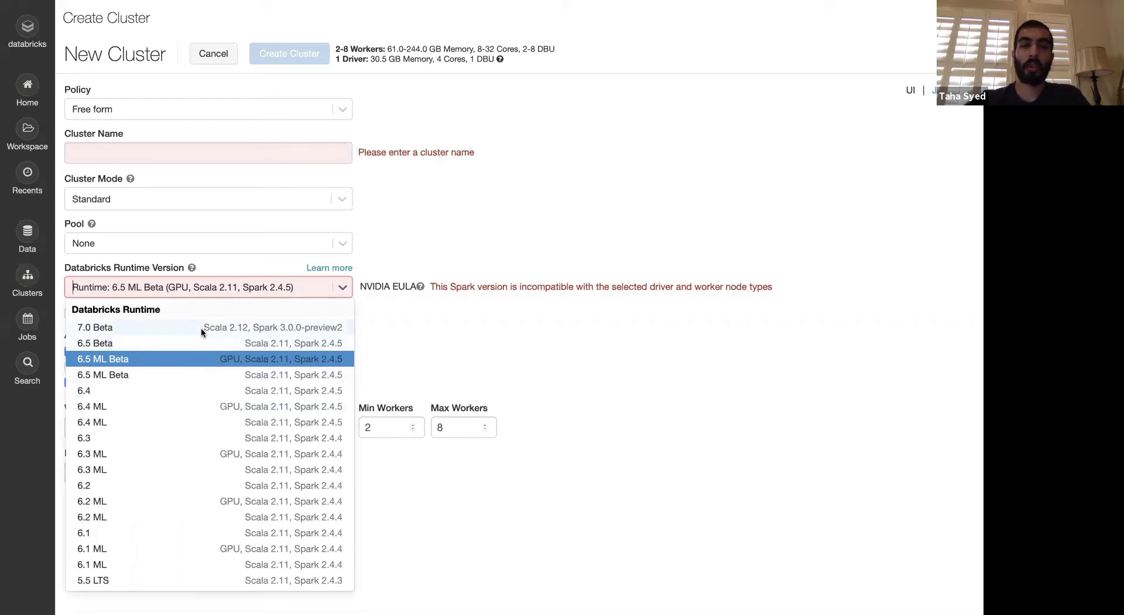
{"action": "left_click", "coordinate": [285, 328]}
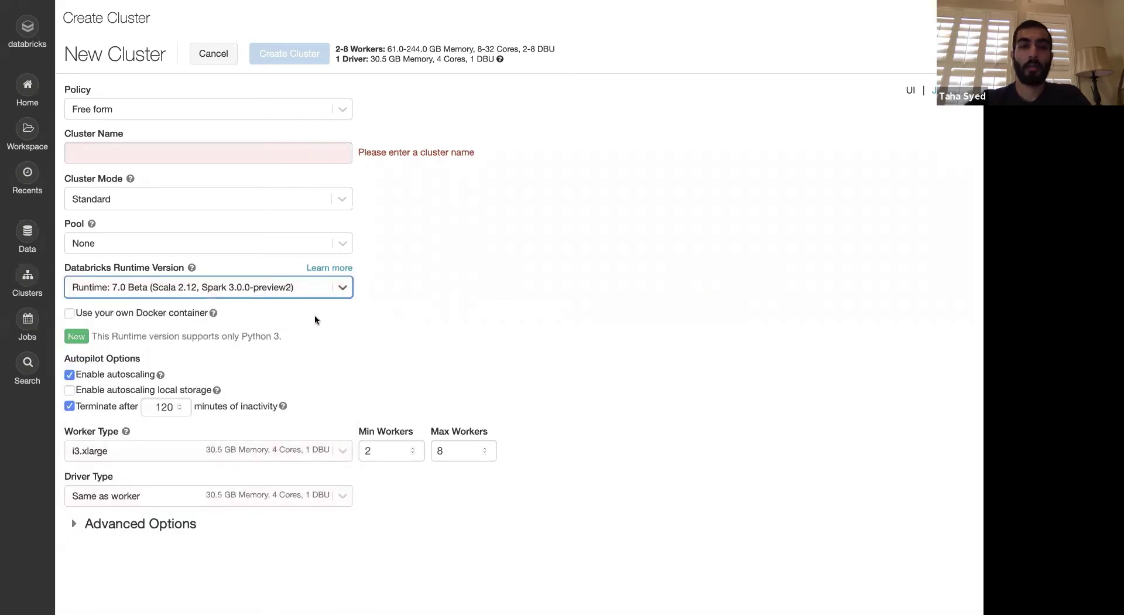
{"action": "left_click", "coordinate": [571, 258]}
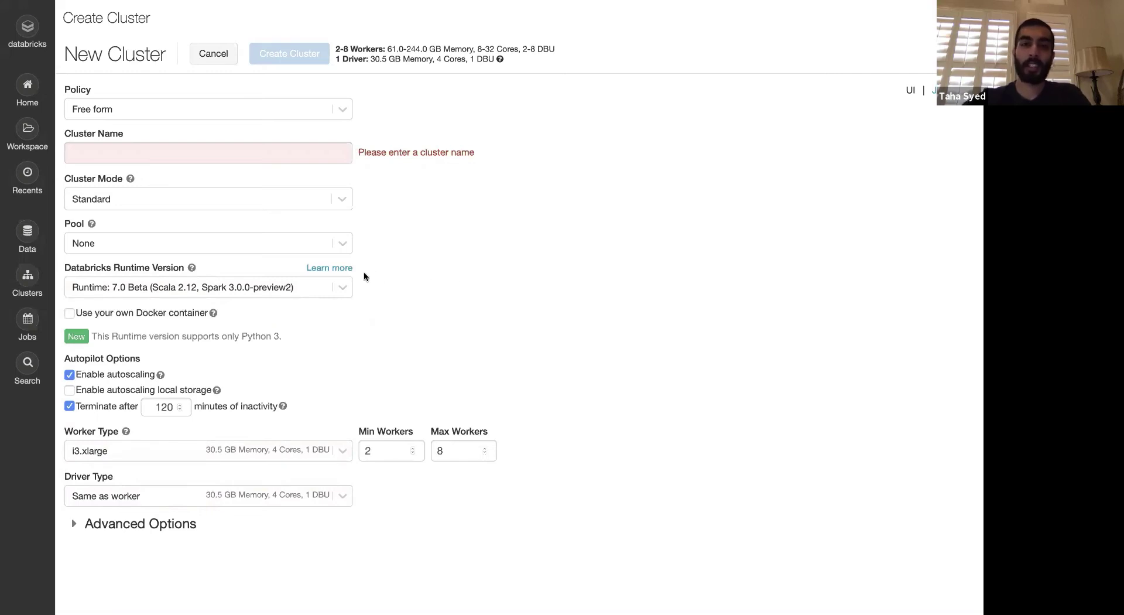
{"action": "left_click", "coordinate": [343, 287]}
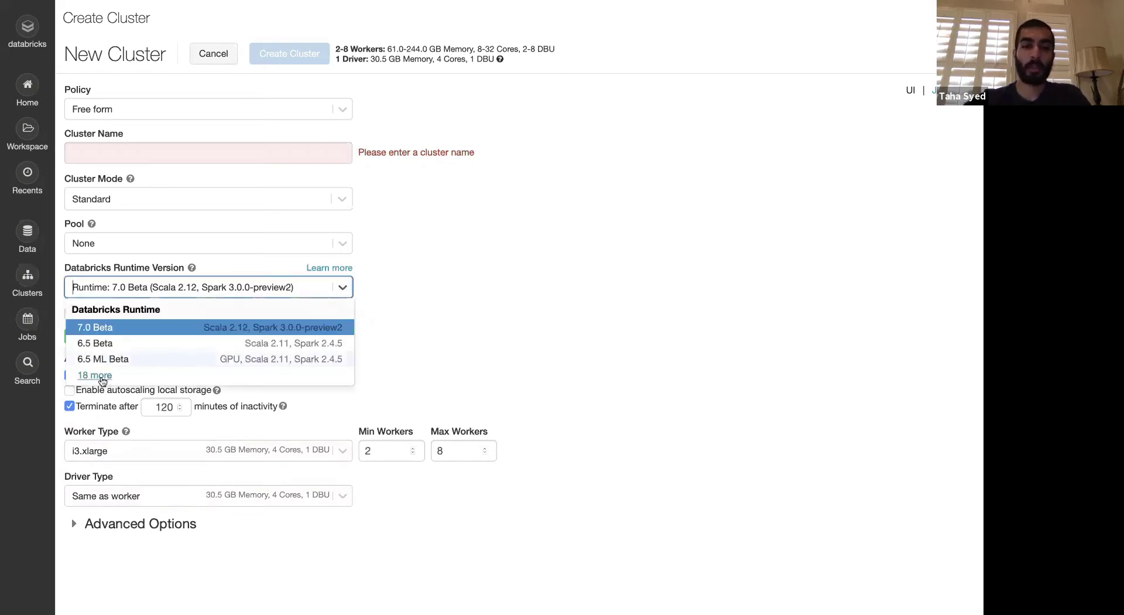
{"action": "left_click", "coordinate": [558, 203]}
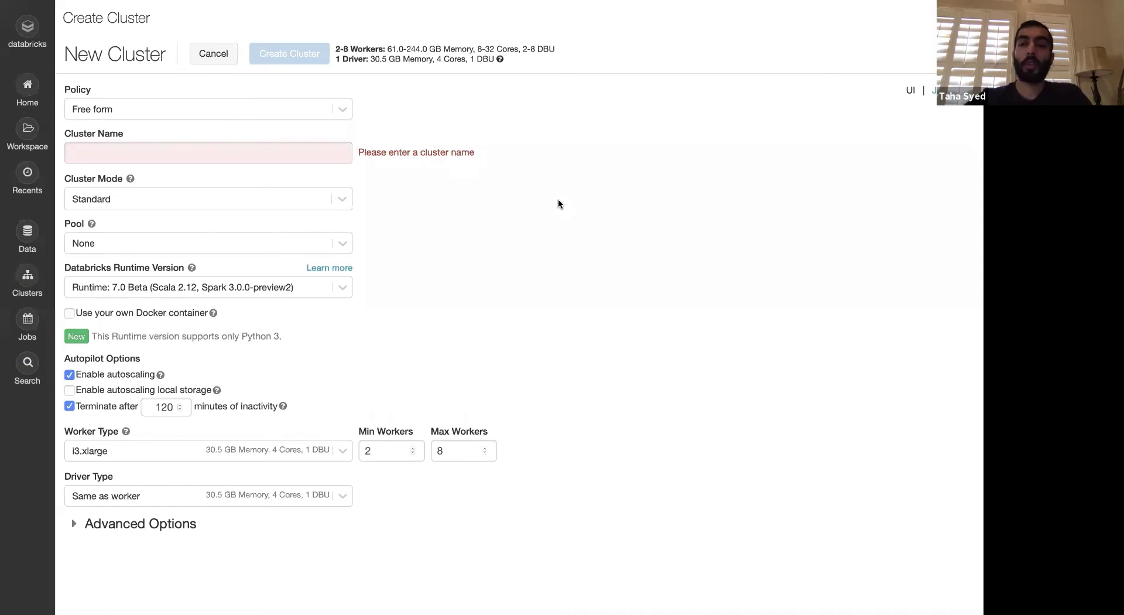
Enable the new cluster's option to use your own Docker container, showing its image URL and authentication settings
{"action": "left_click", "coordinate": [121, 315]}
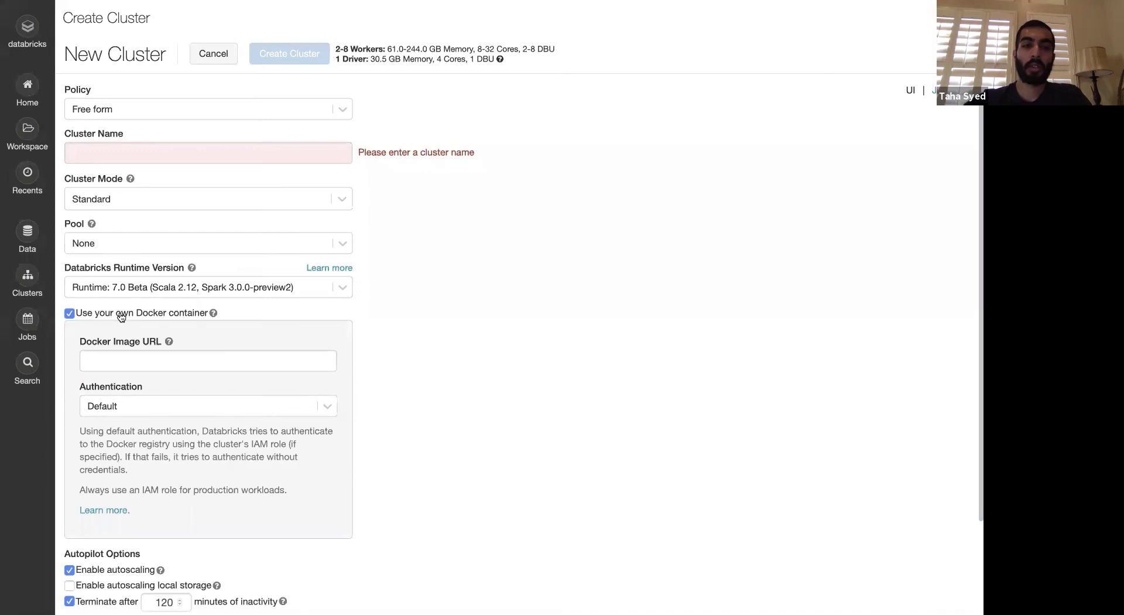
{"action": "left_click", "coordinate": [141, 317]}
{"action": "left_click", "coordinate": [142, 317]}
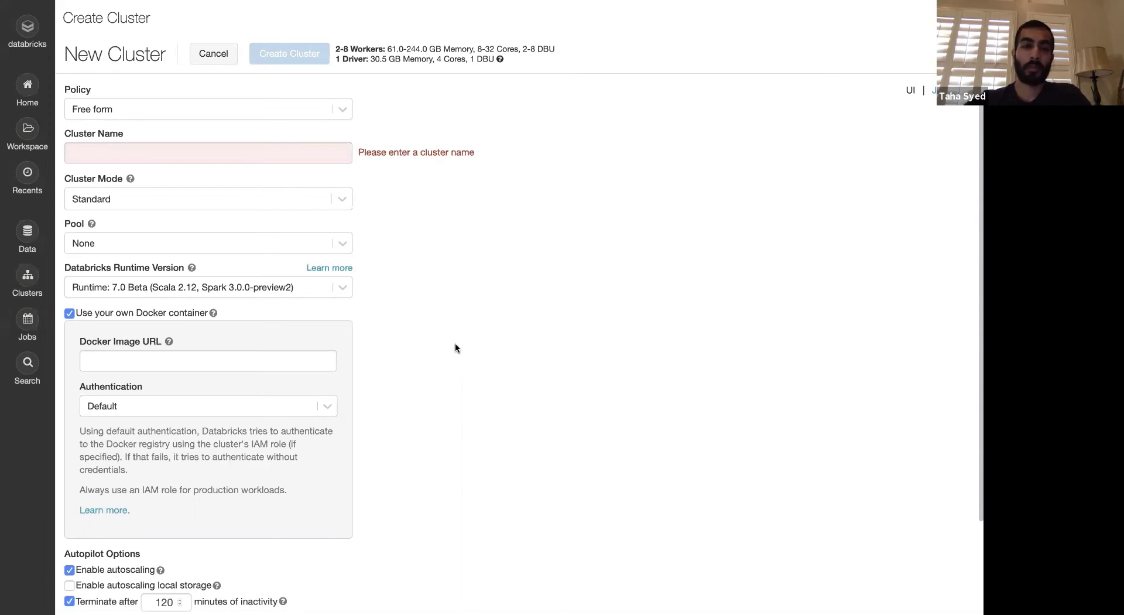
Leave the cluster form and review the Admin Console's advanced settings down to Notebook Git Versioning
{"action": "left_click", "coordinate": [28, 29]}
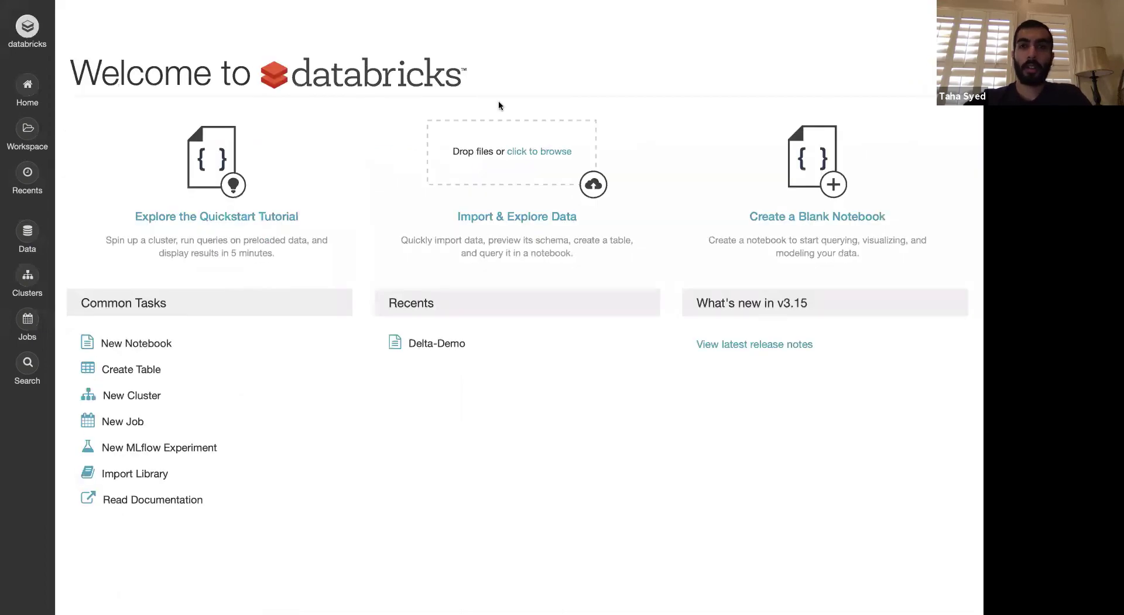
{"action": "left_click", "coordinate": [966, 21]}
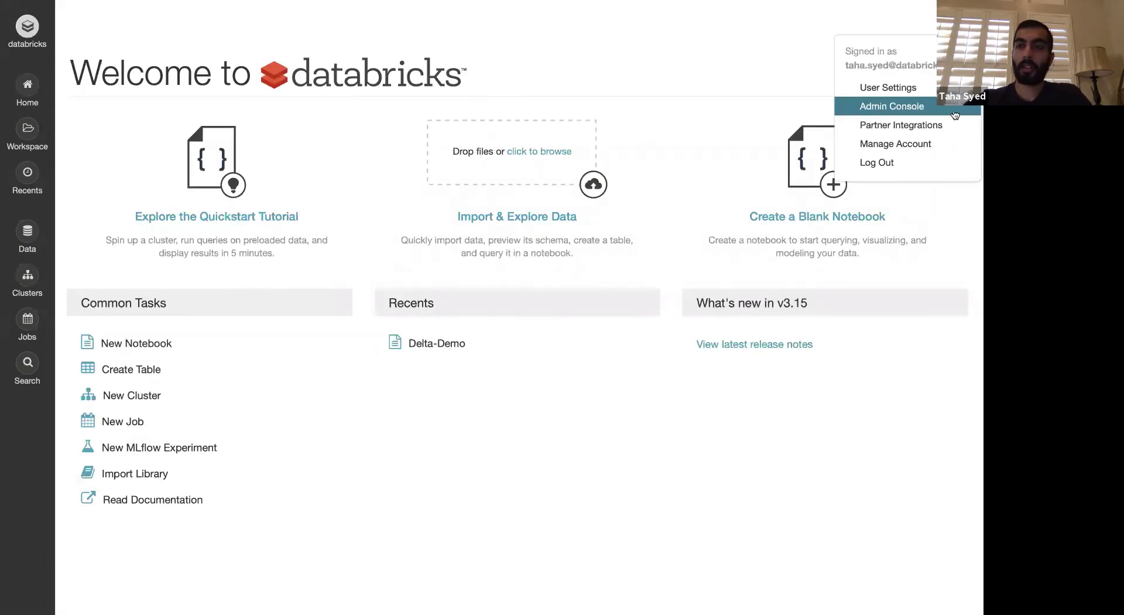
{"action": "left_click", "coordinate": [916, 109]}
{"action": "left_click", "coordinate": [519, 48]}
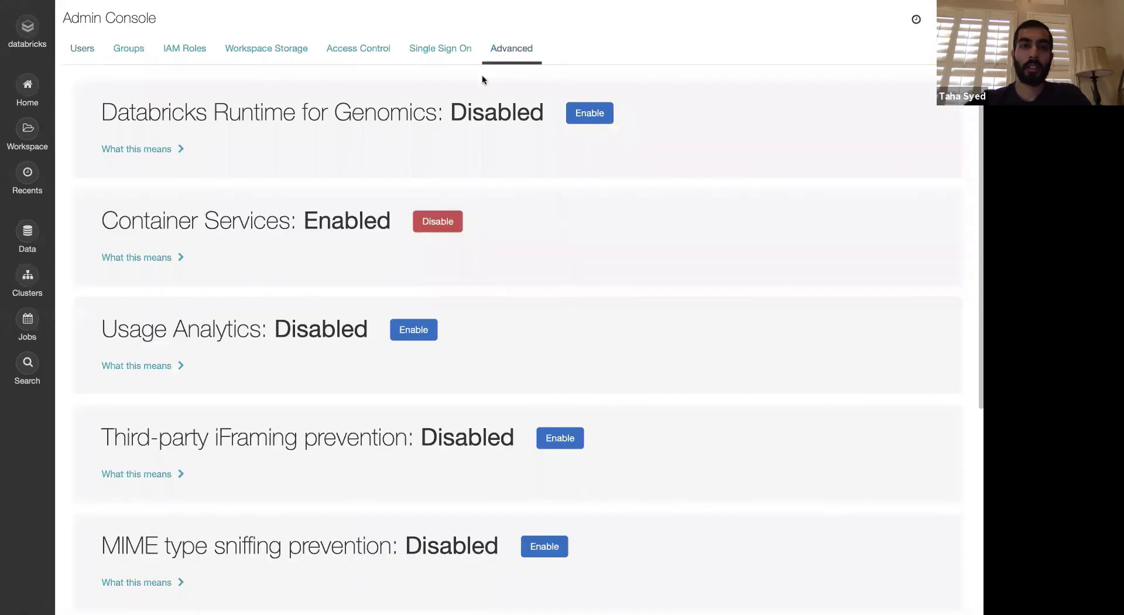
{"action": "scroll", "coordinate": [231, 559], "scroll_direction": "down", "scroll_amount": 5}
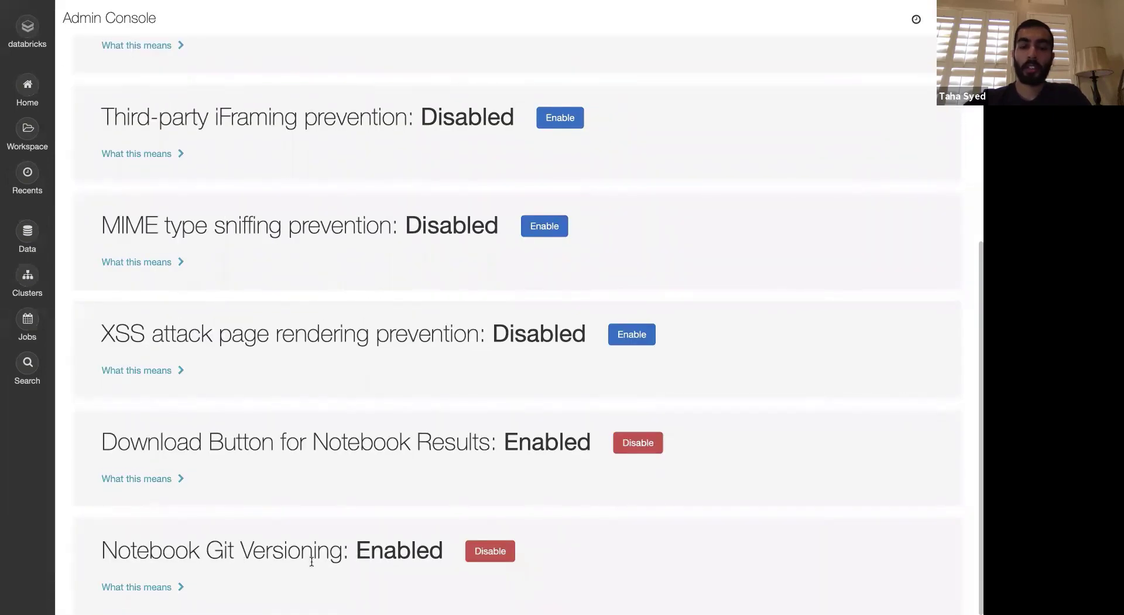
Open the Delta-Demo notebook from the Delta Demo folder and view its Git preferences without changing them
{"action": "left_click", "coordinate": [27, 84]}
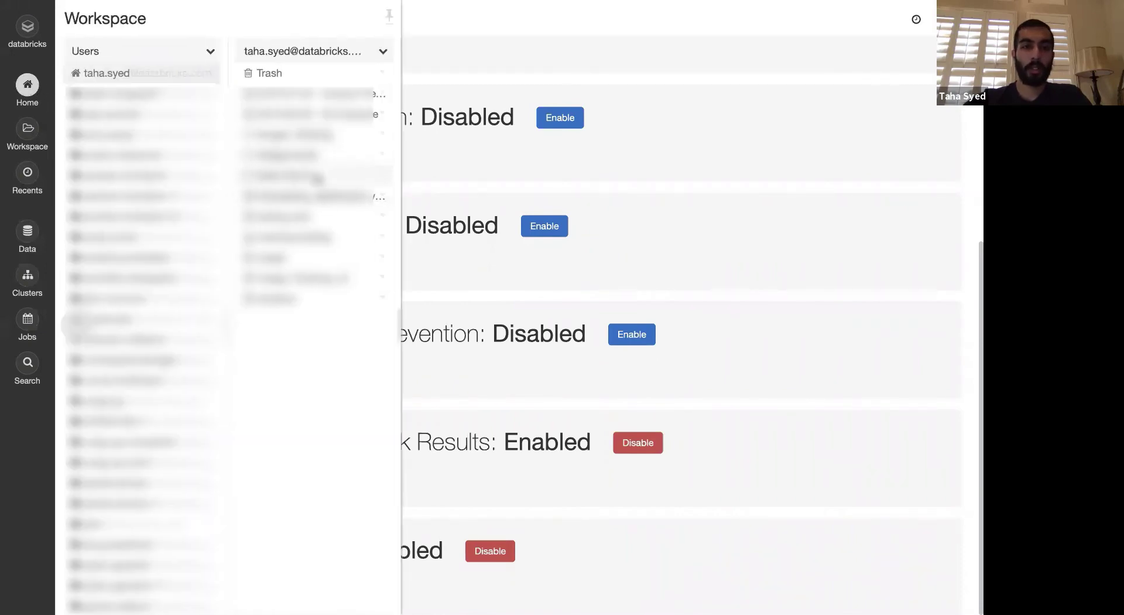
{"action": "left_click", "coordinate": [320, 175]}
{"action": "left_click", "coordinate": [317, 72]}
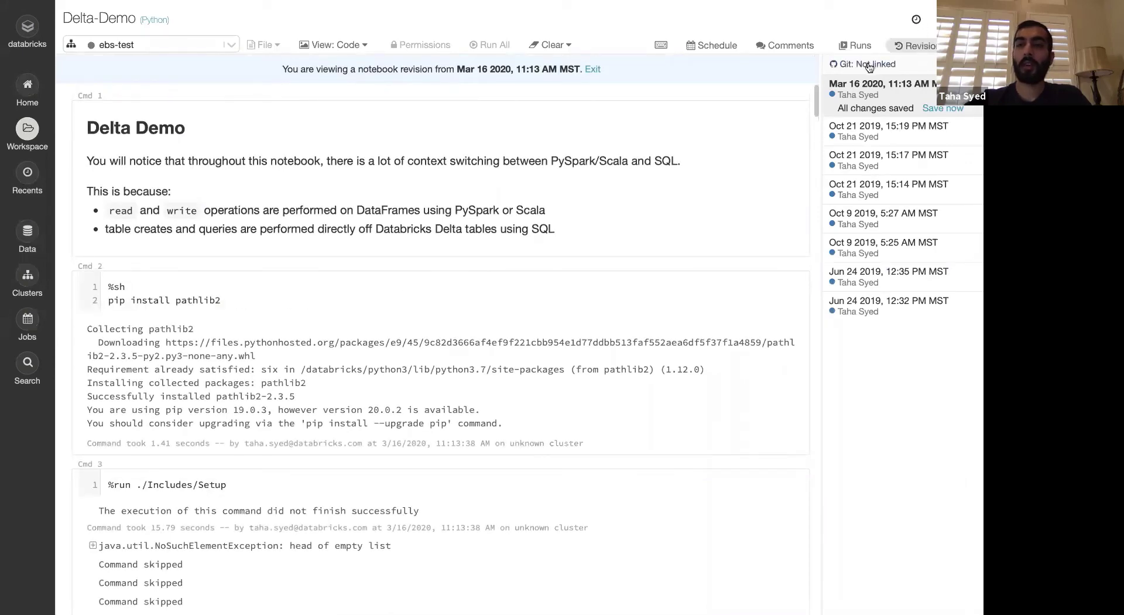
{"action": "left_click", "coordinate": [868, 64]}
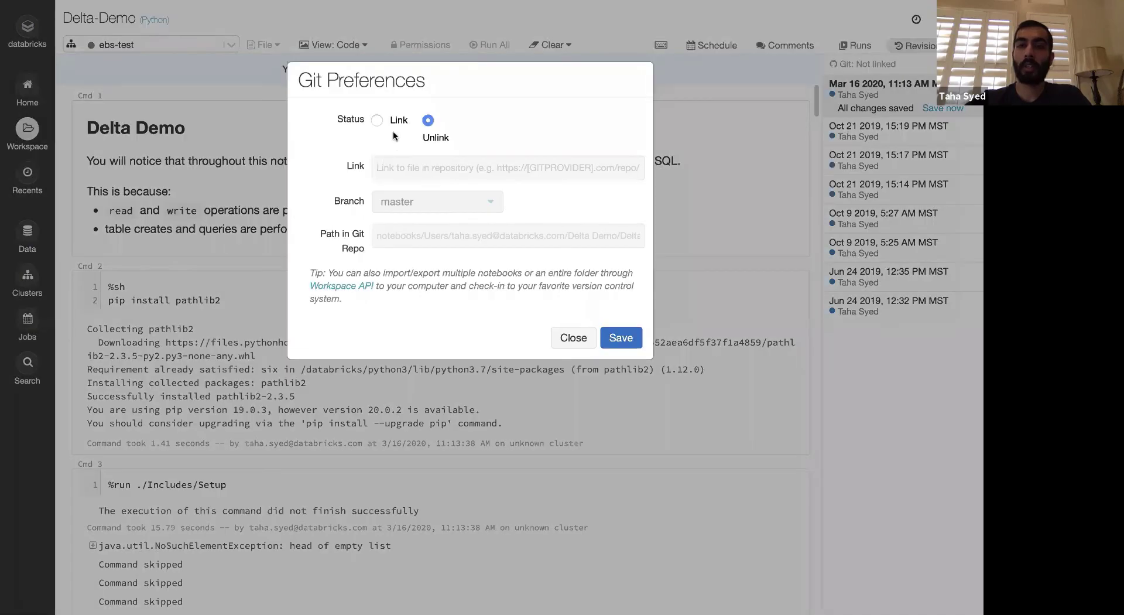
{"action": "left_click", "coordinate": [559, 338]}
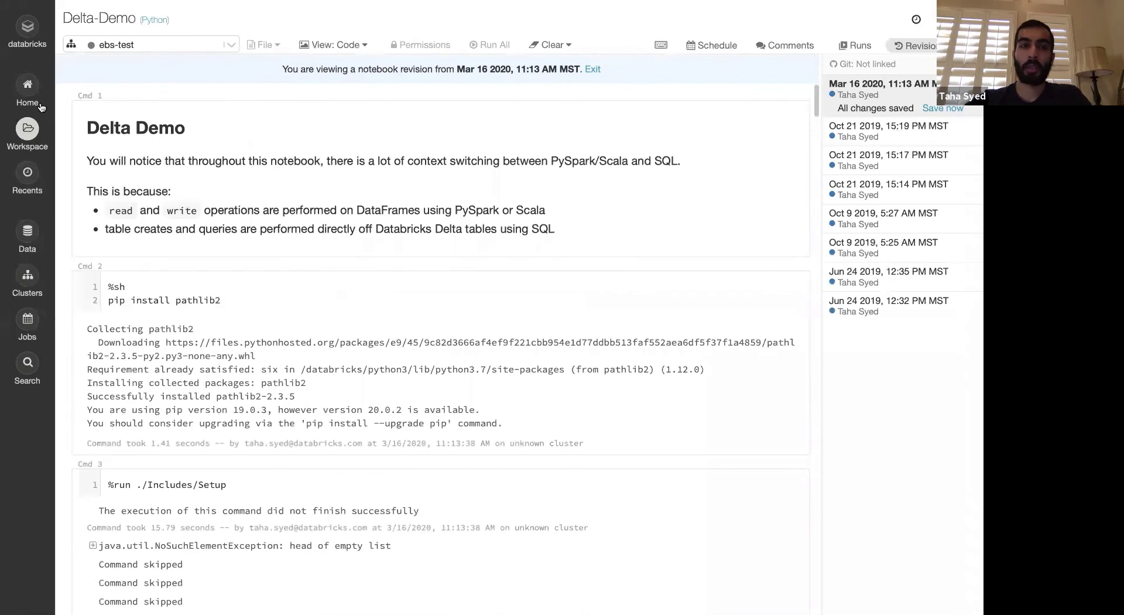
Return to the Admin Console's advanced settings and review the Download Button for Notebook Results option
{"action": "left_click", "coordinate": [28, 47]}
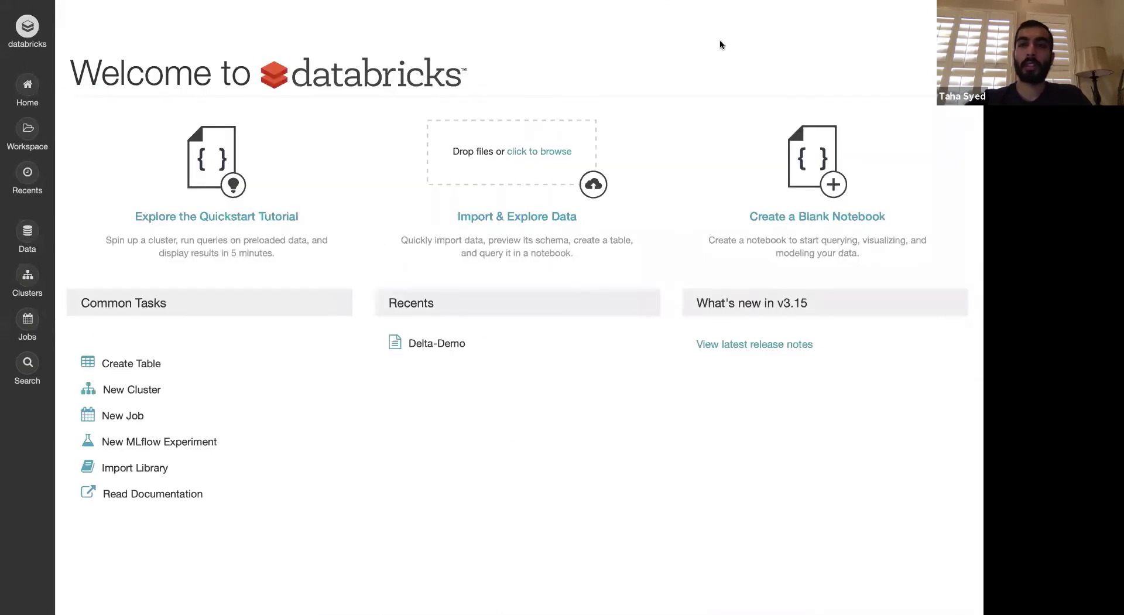
{"action": "left_click", "coordinate": [966, 21]}
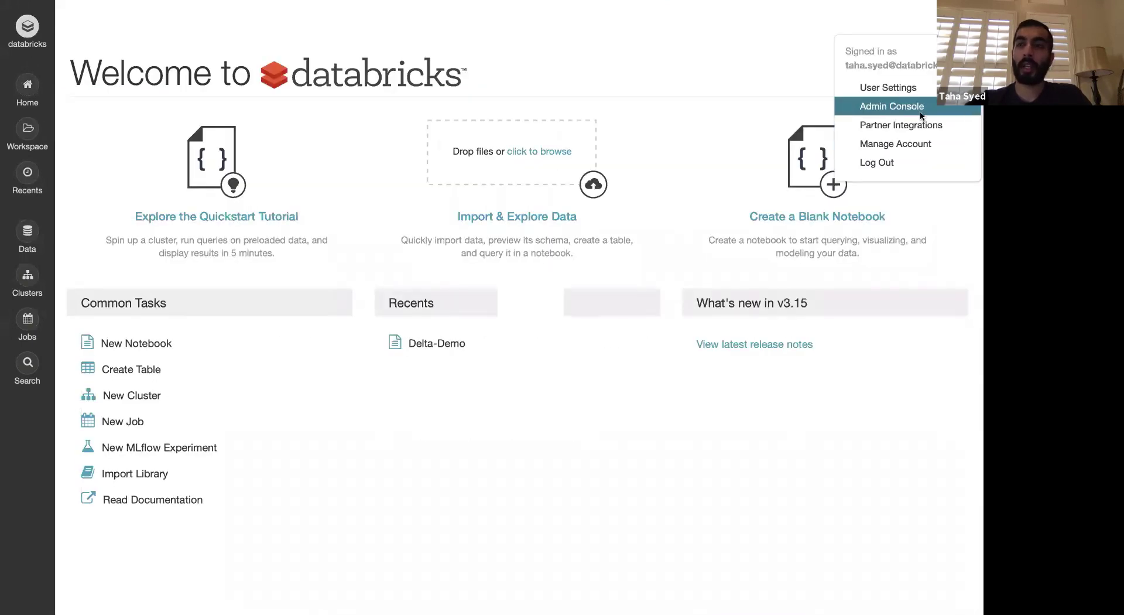
{"action": "left_click", "coordinate": [892, 106]}
{"action": "scroll", "coordinate": [452, 185], "scroll_direction": "down", "scroll_amount": 10}
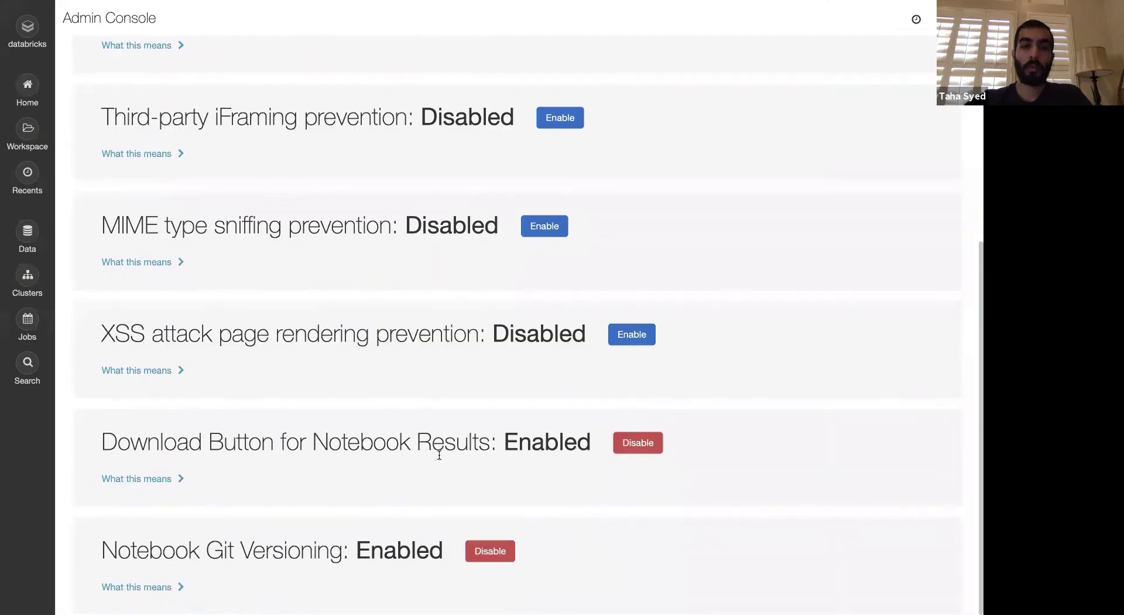
Reopen the Delta-Demo notebook from the Delta Demo folder in the home workspace
{"action": "left_click", "coordinate": [29, 85]}
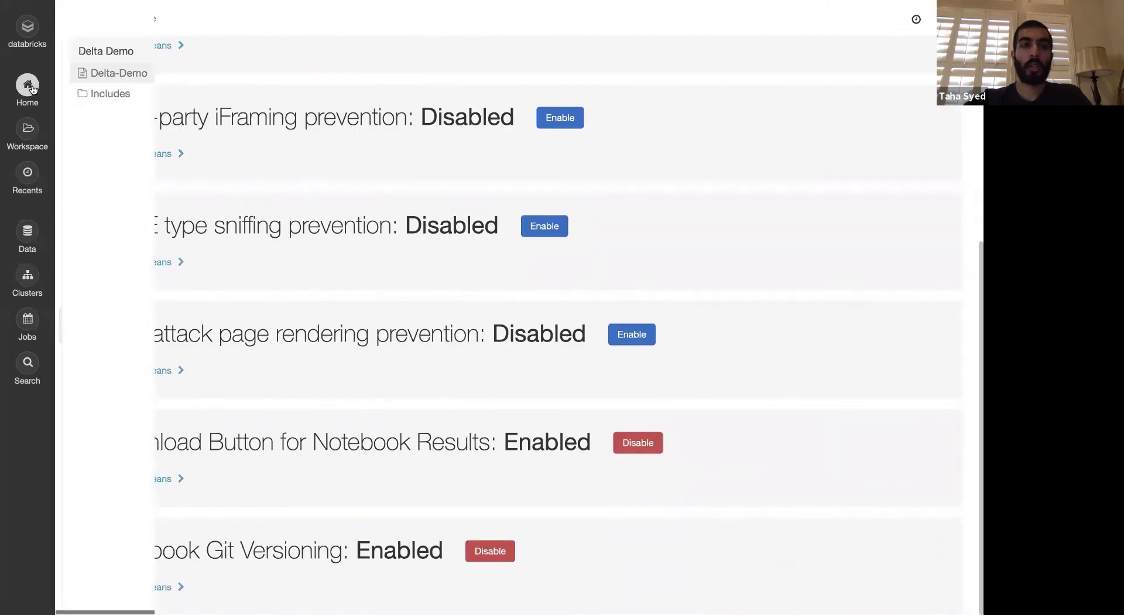
{"action": "left_click", "coordinate": [269, 177]}
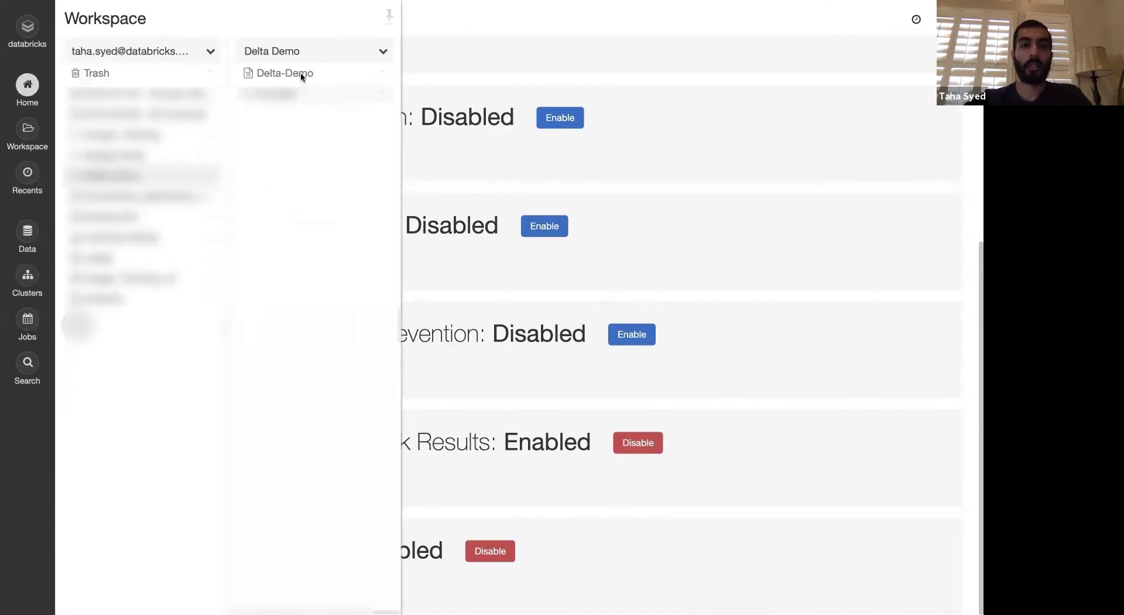
{"action": "left_click", "coordinate": [301, 72]}
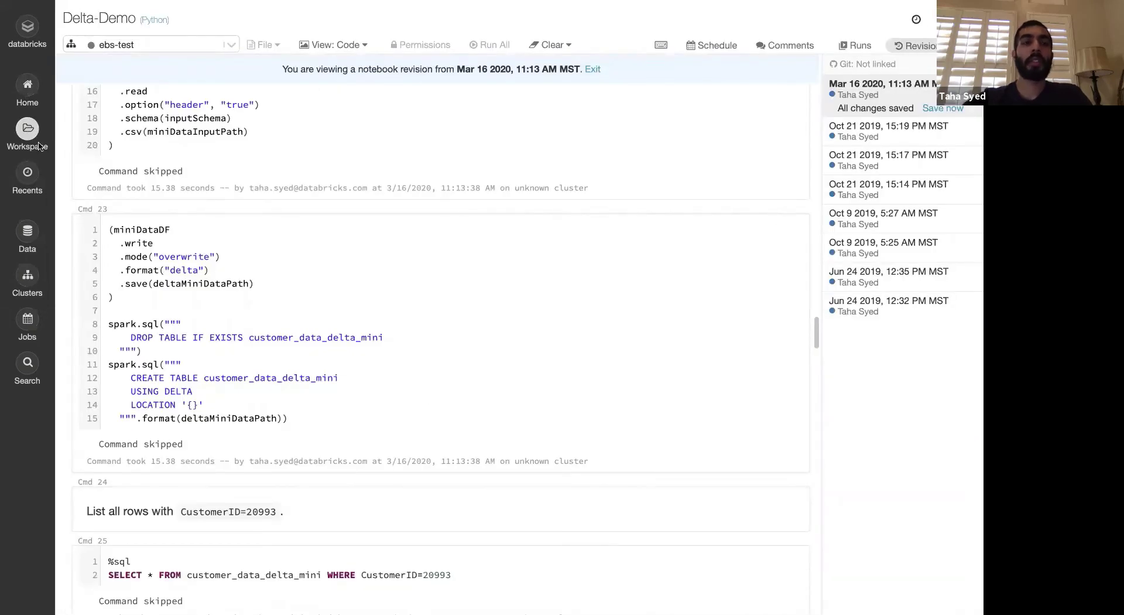